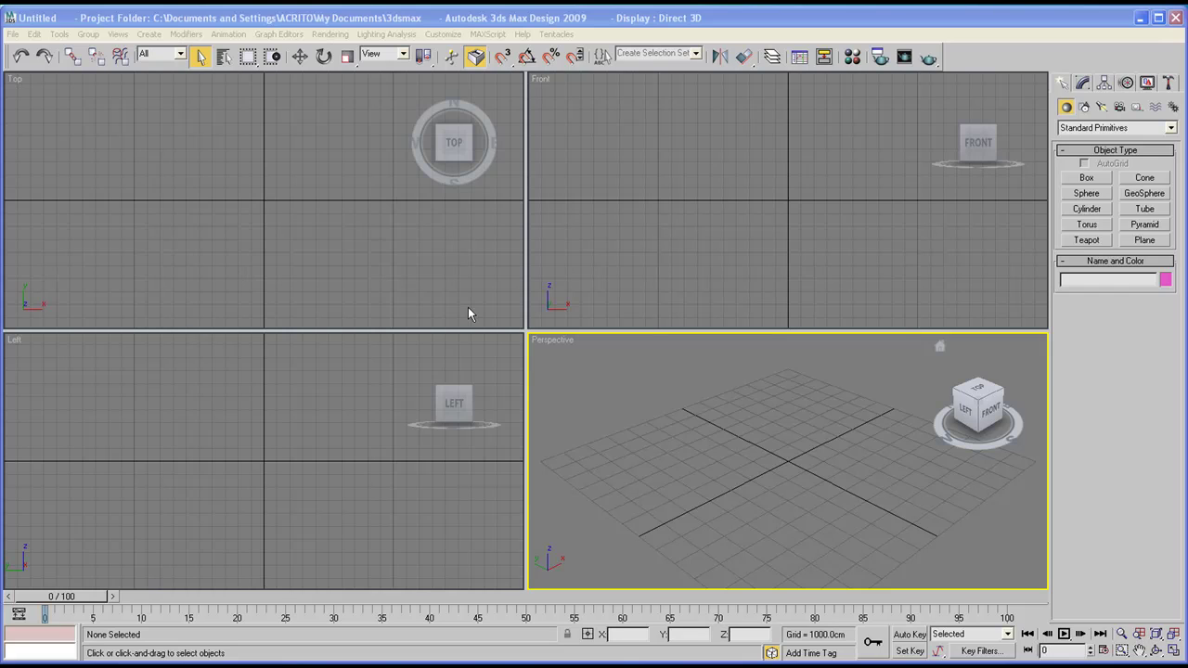
key(shift+w)
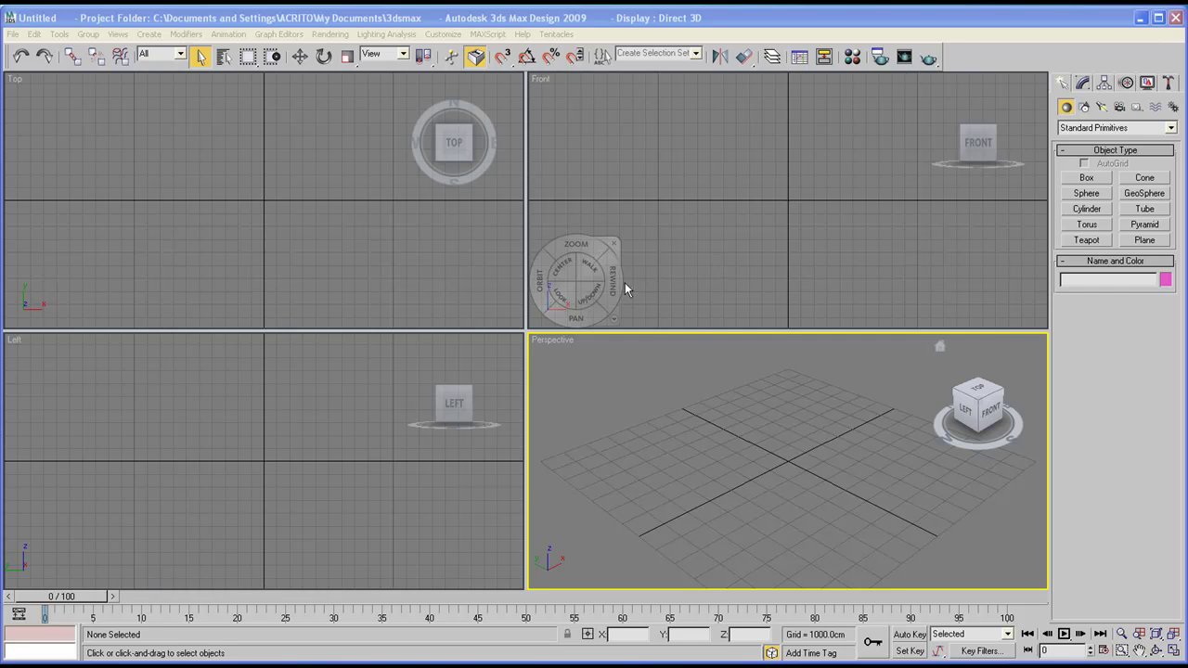
key(Escape)
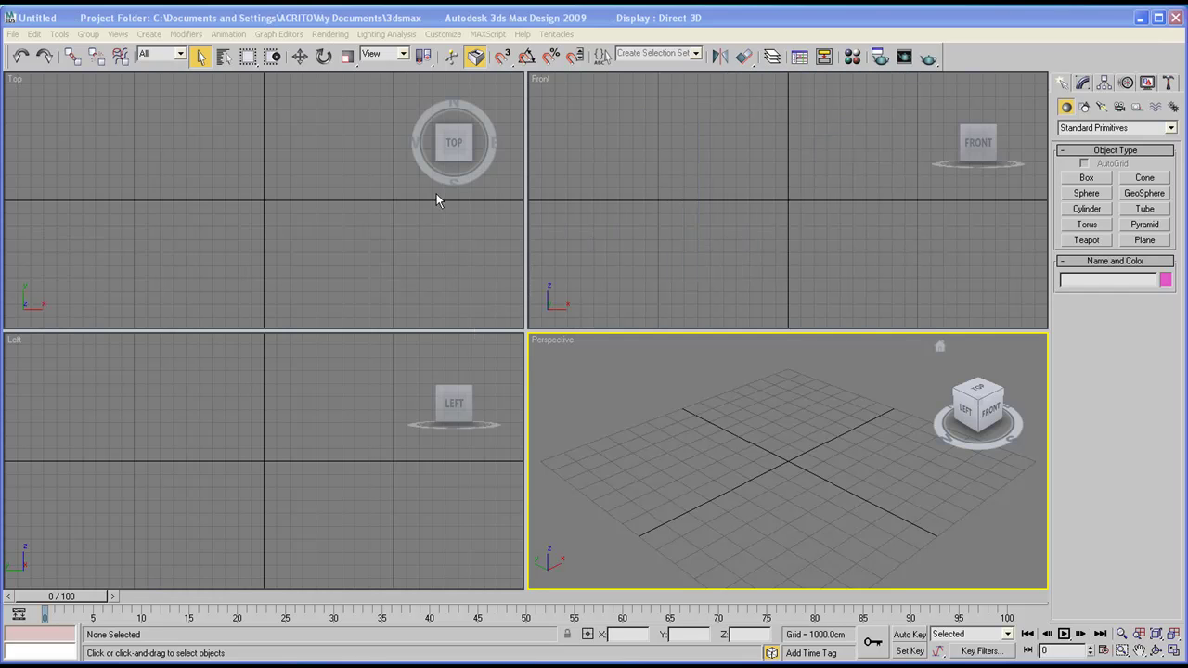
Step: Review the metric display unit options in Units Setup and leave the dialog without changing them
click(444, 36)
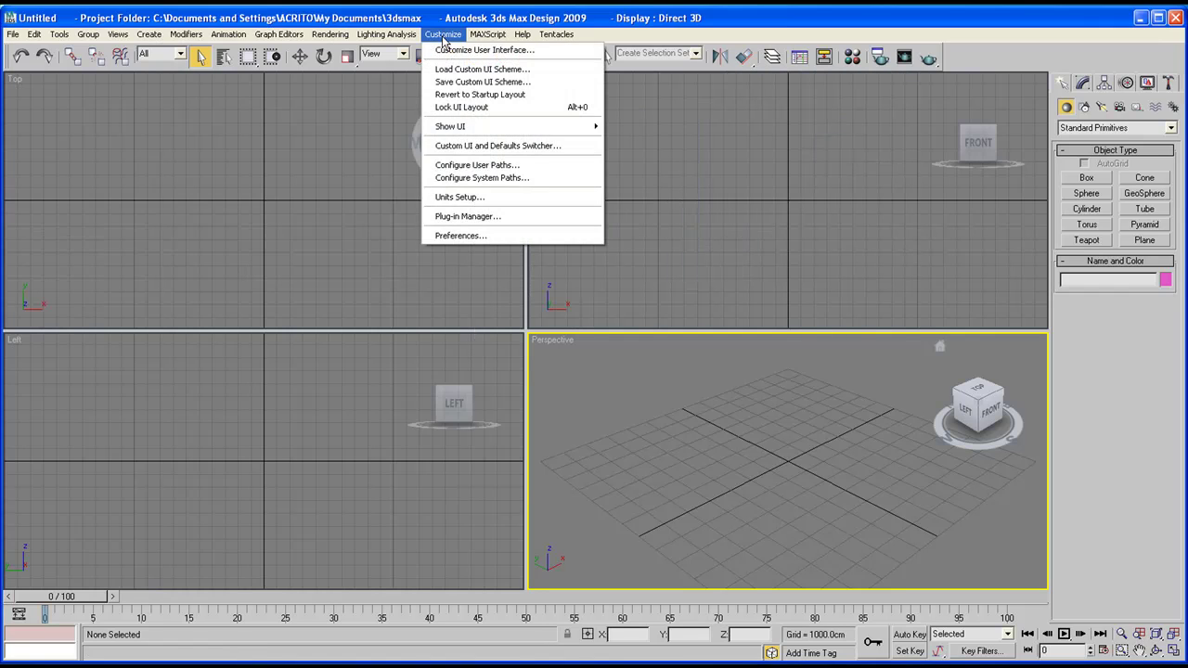
click(461, 197)
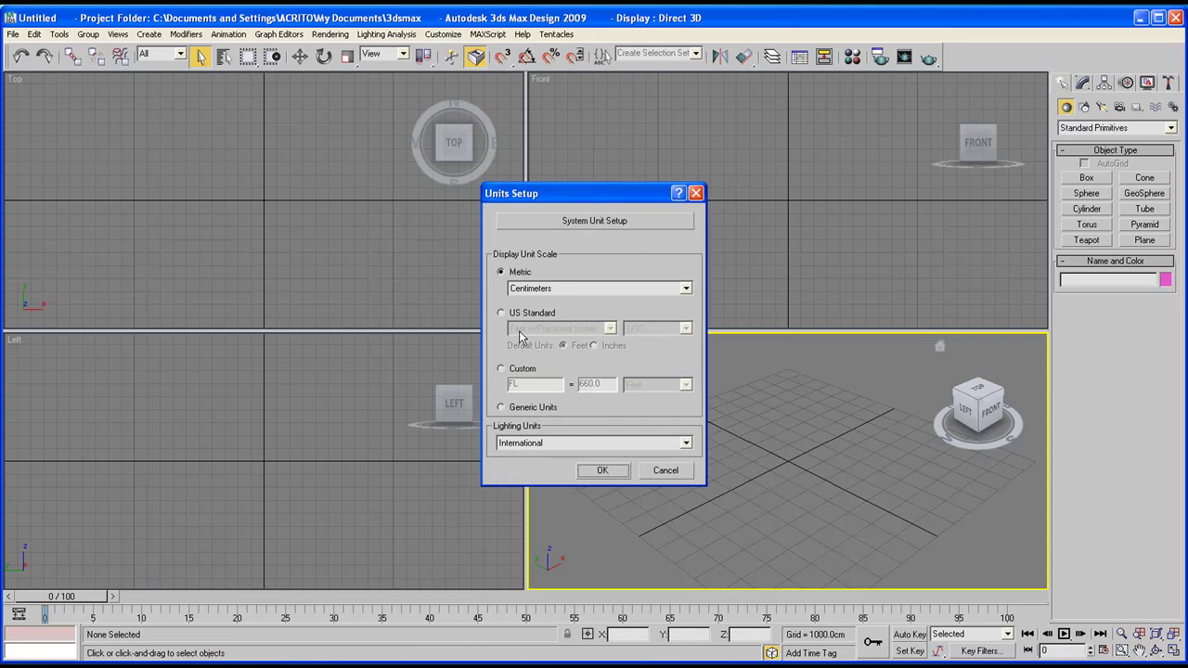
click(557, 289)
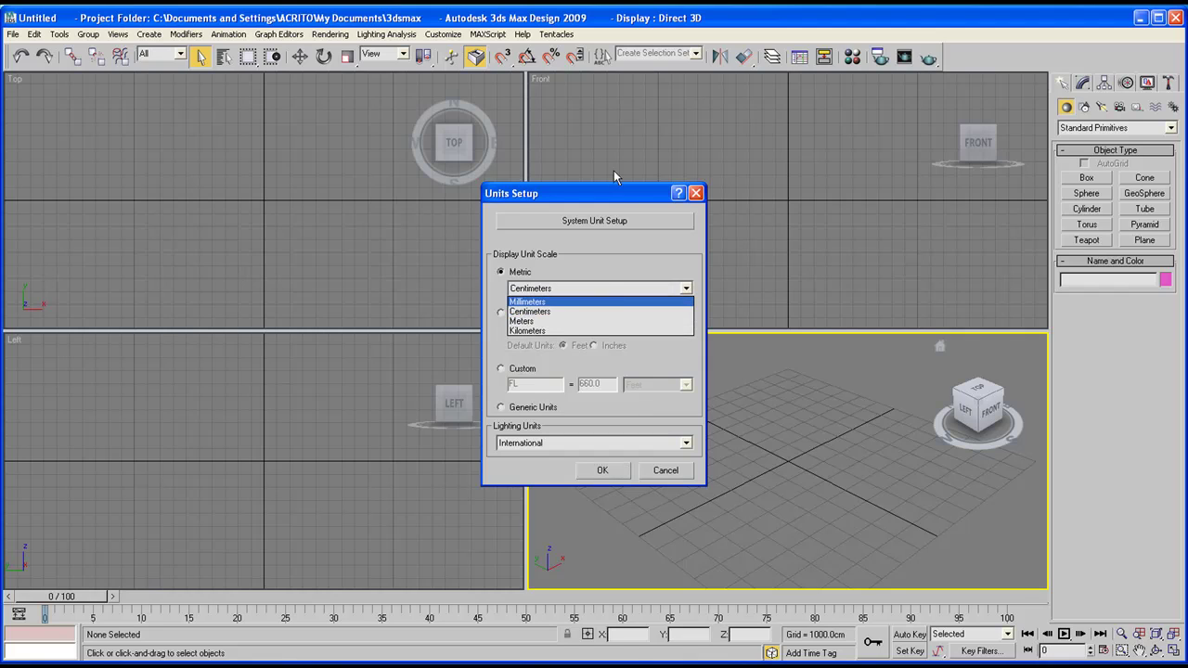
click(617, 200)
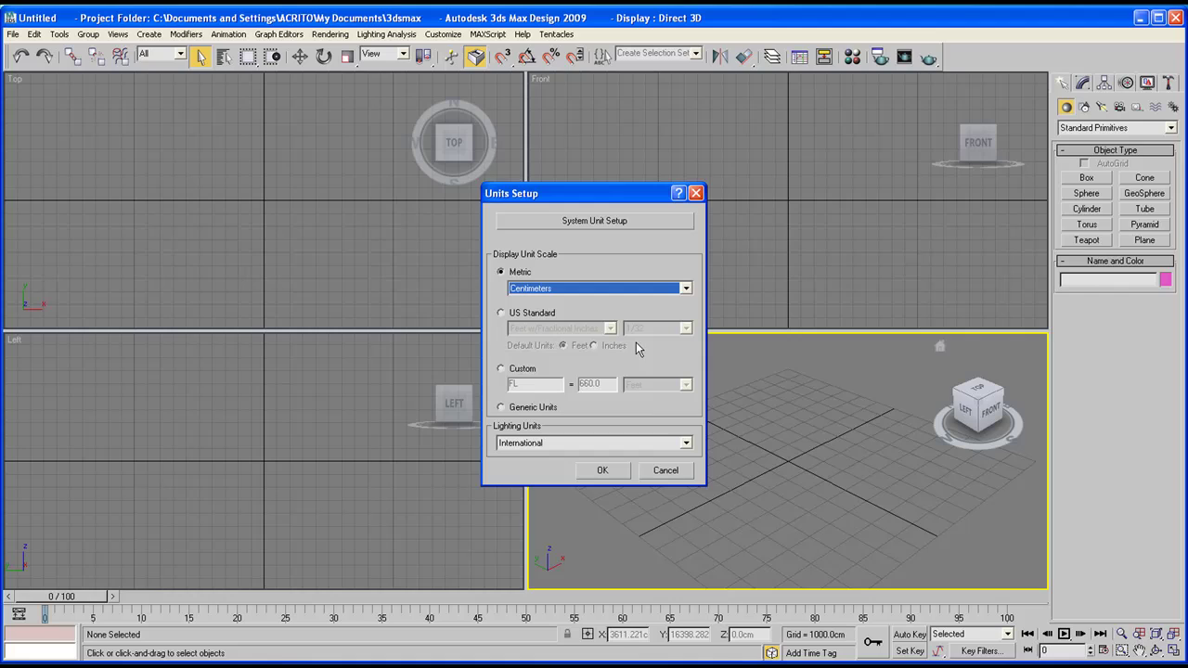
click(675, 471)
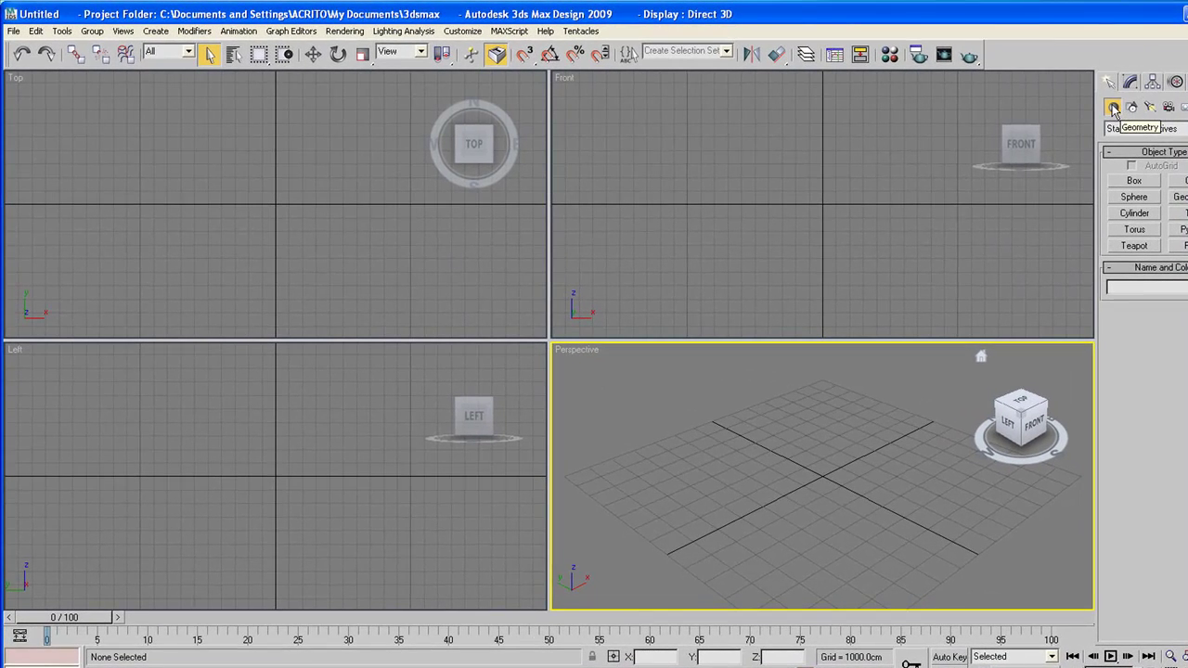
Step: Create a box about 6395 cm long, 3508 cm wide and 3127 cm high in the Perspective viewport
click(1133, 183)
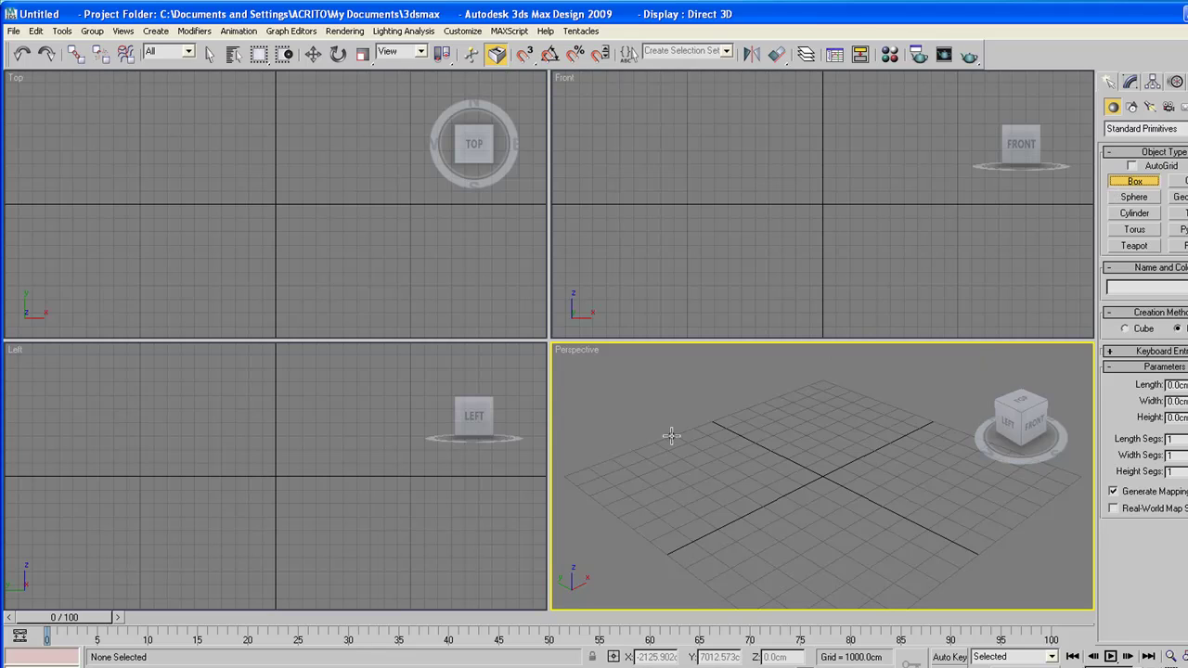
drag(639, 466, 814, 492)
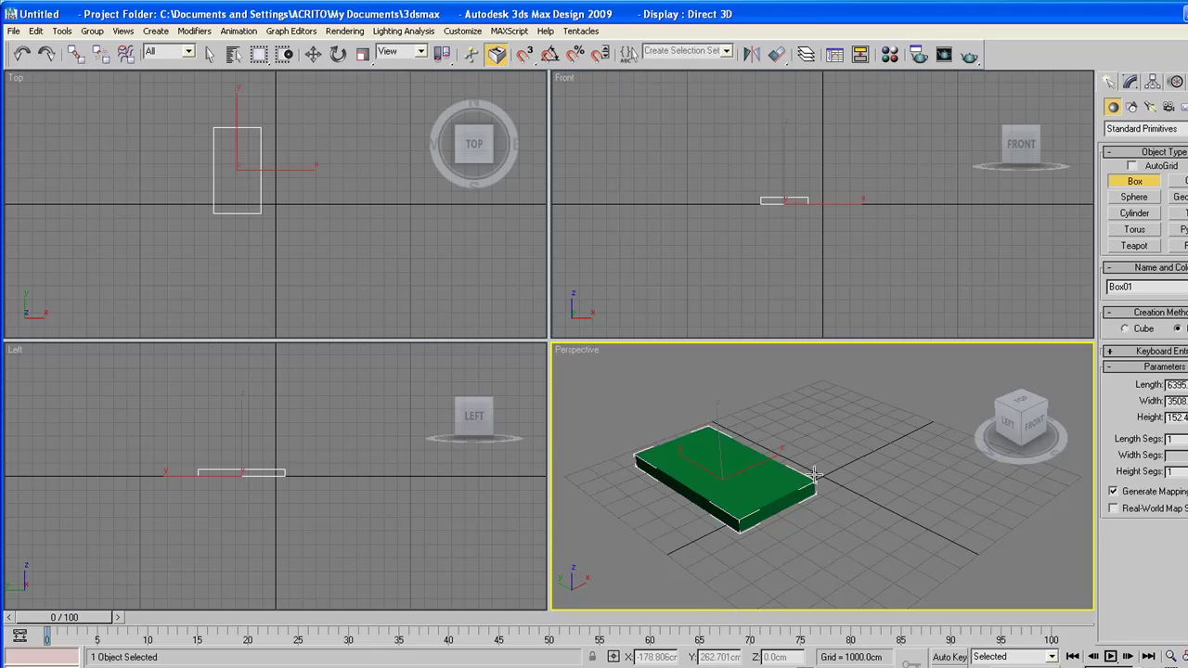
mouse_move(814, 425)
mouse_down()
mouse_move(822, 416)
mouse_move(831, 431)
mouse_move(821, 390)
mouse_move(800, 444)
mouse_up()
scroll(798, 442, down, 2)
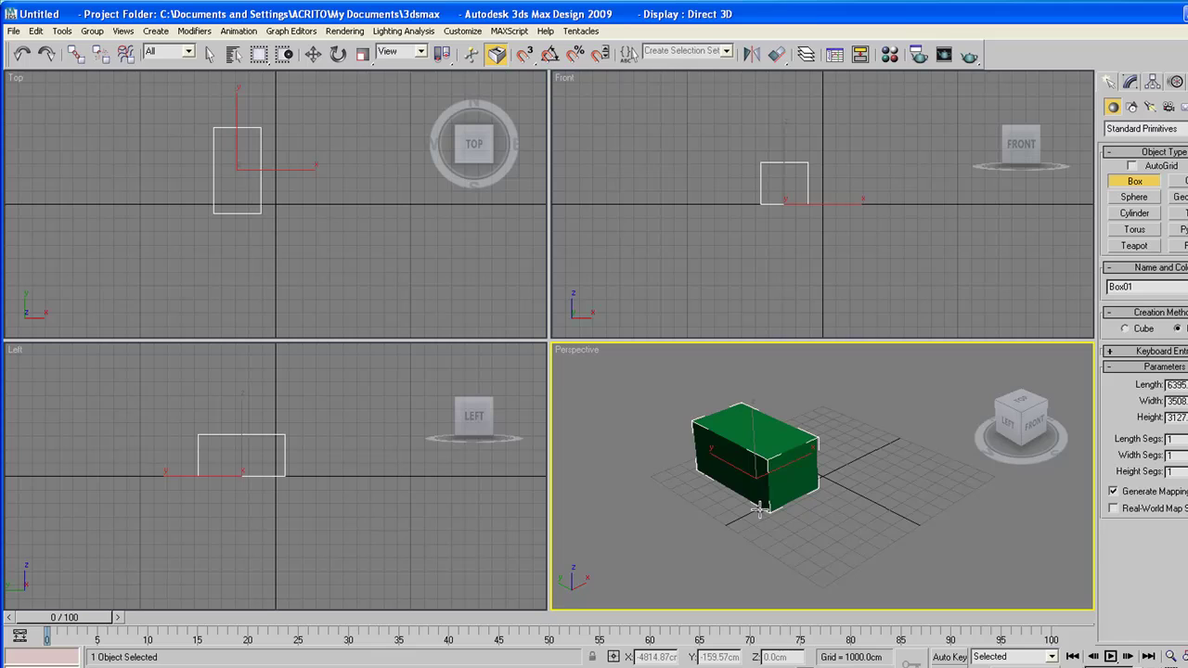
scroll(800, 494, up, 2)
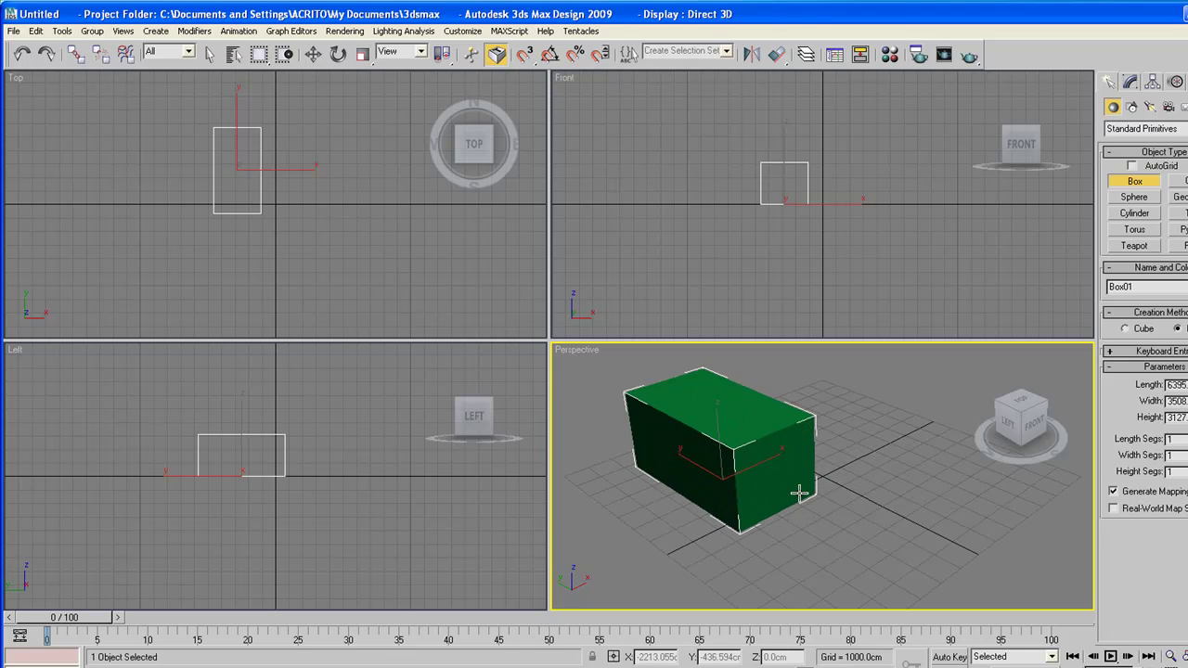
Step: Create two more boxes, one with a base of about 6269 by 3384 cm and one about 1702 by 3772 by 2087 cm
drag(884, 457, 1068, 478)
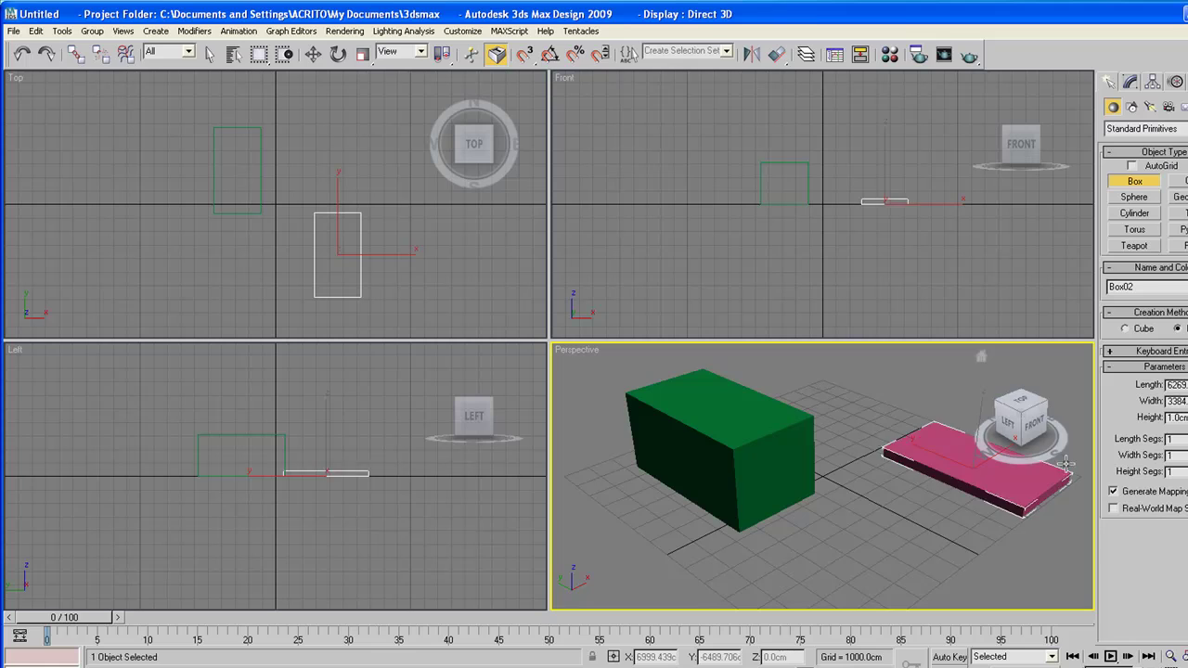
click(1074, 372)
drag(858, 528, 687, 501)
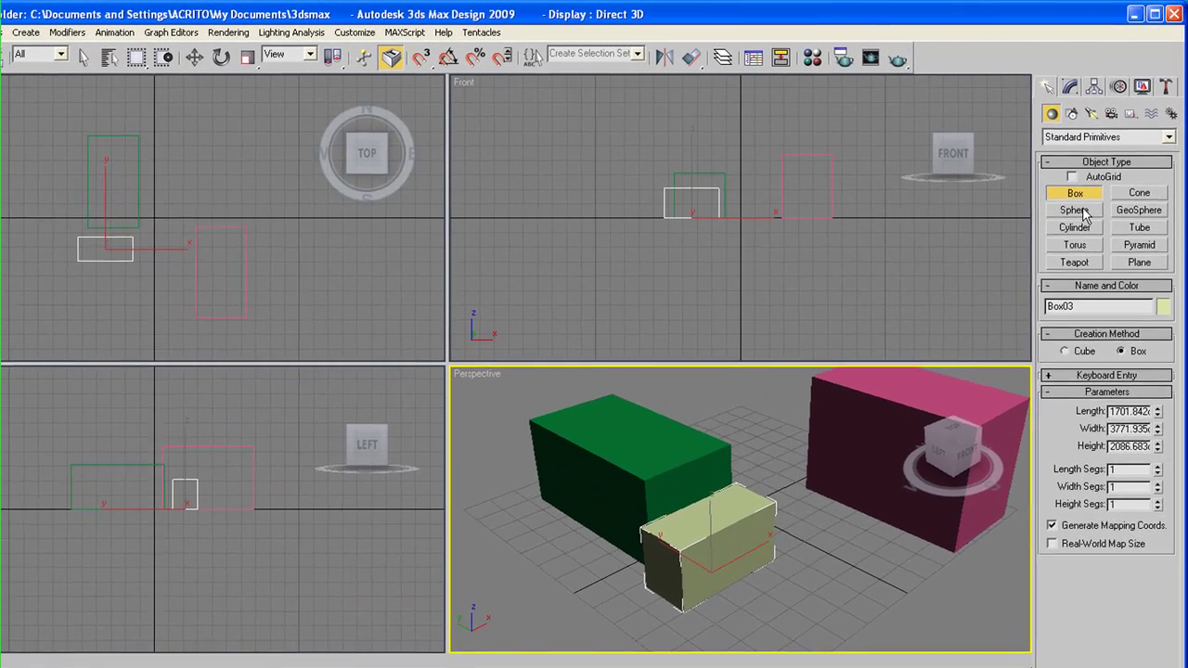
Step: Create four spheres around the boxes, the first three with radii of about 2297, 3193 and 1654 cm
click(1142, 199)
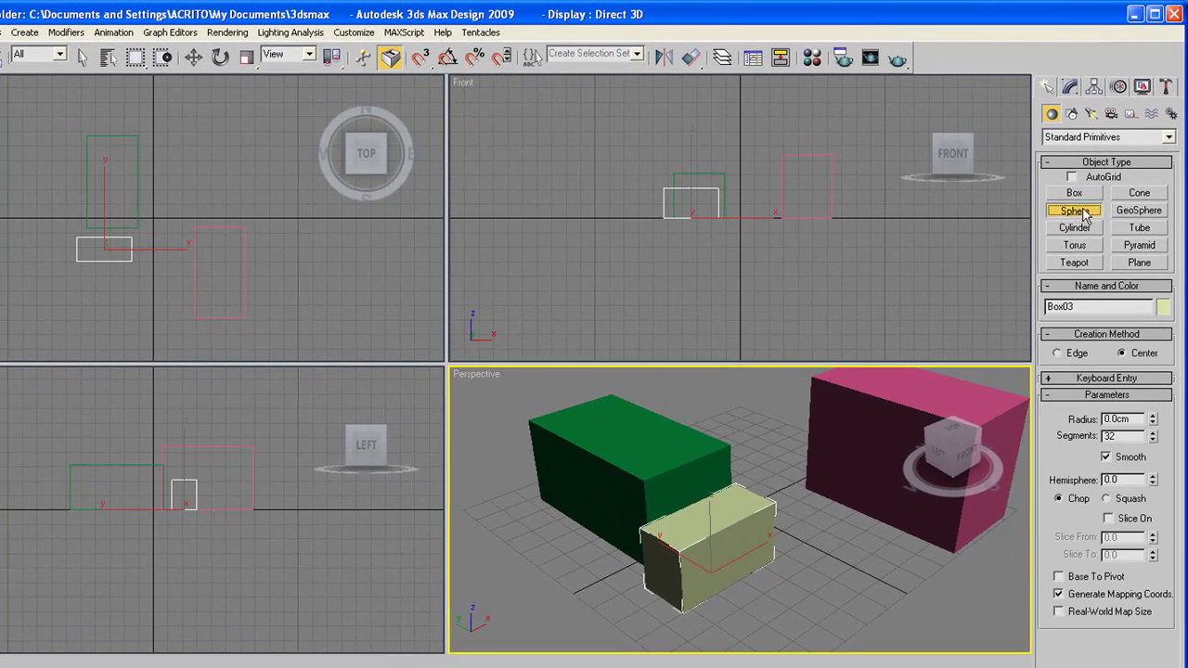
drag(845, 568, 877, 623)
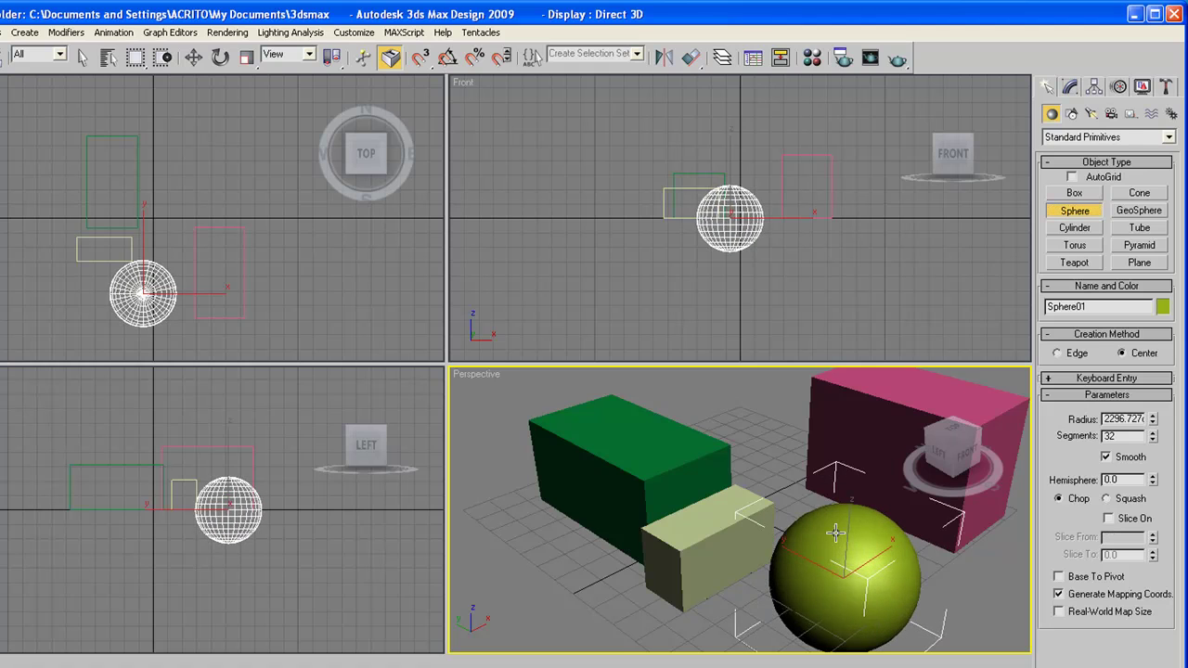
drag(747, 451, 762, 418)
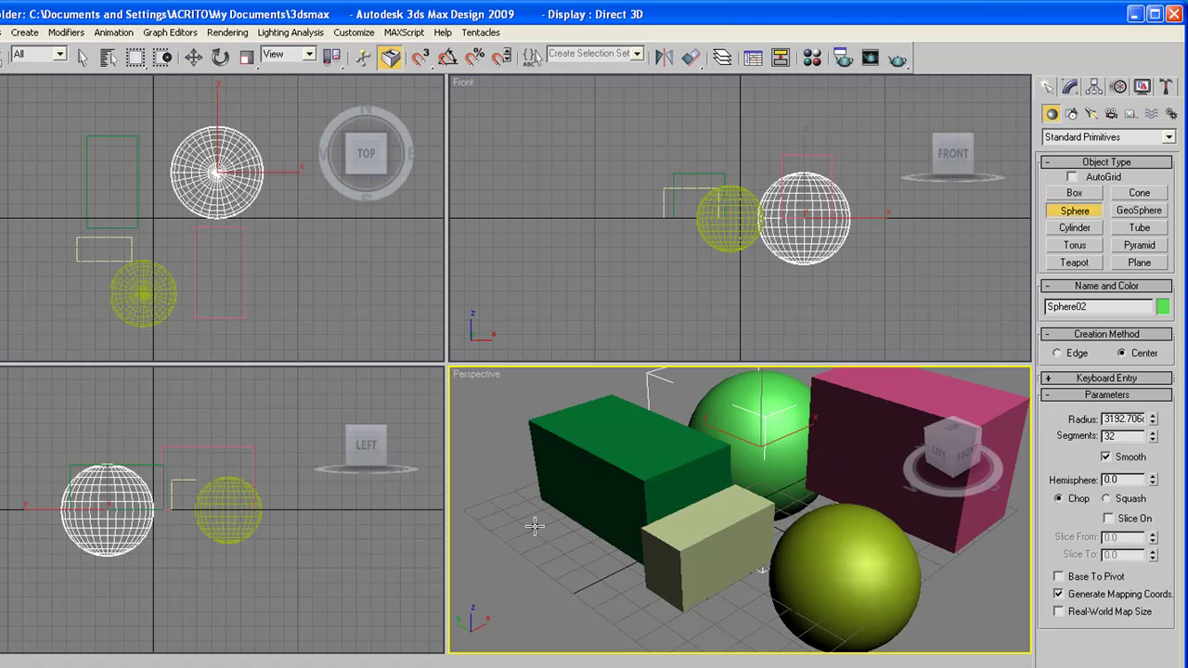
drag(536, 527, 549, 499)
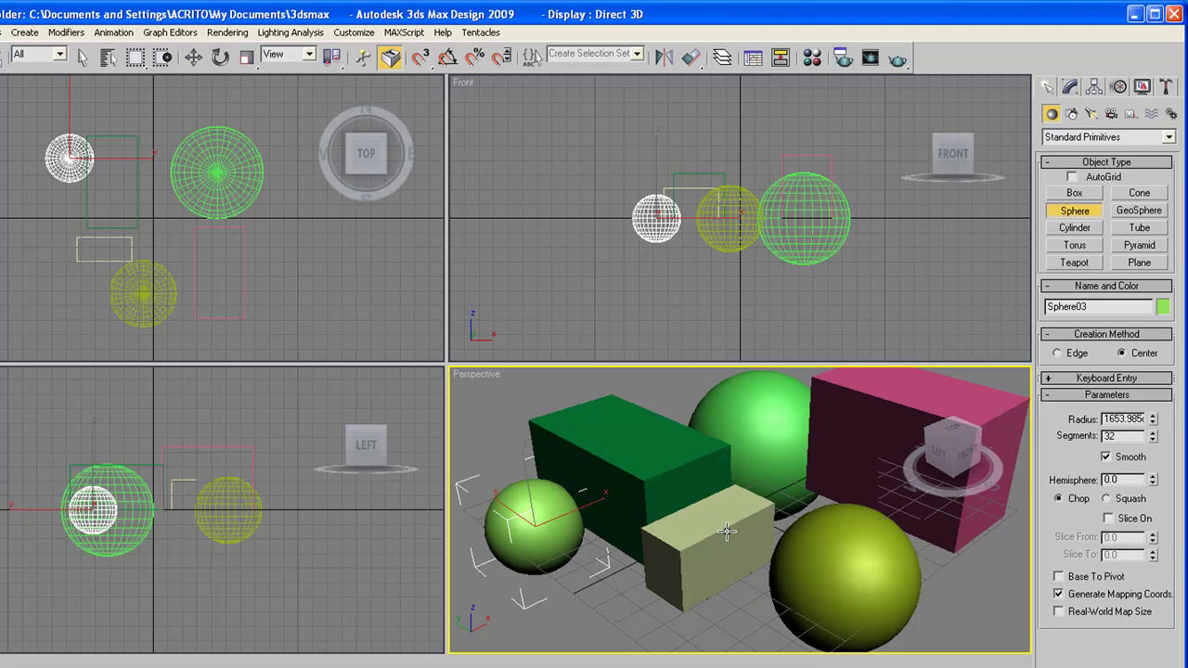
drag(613, 613, 509, 507)
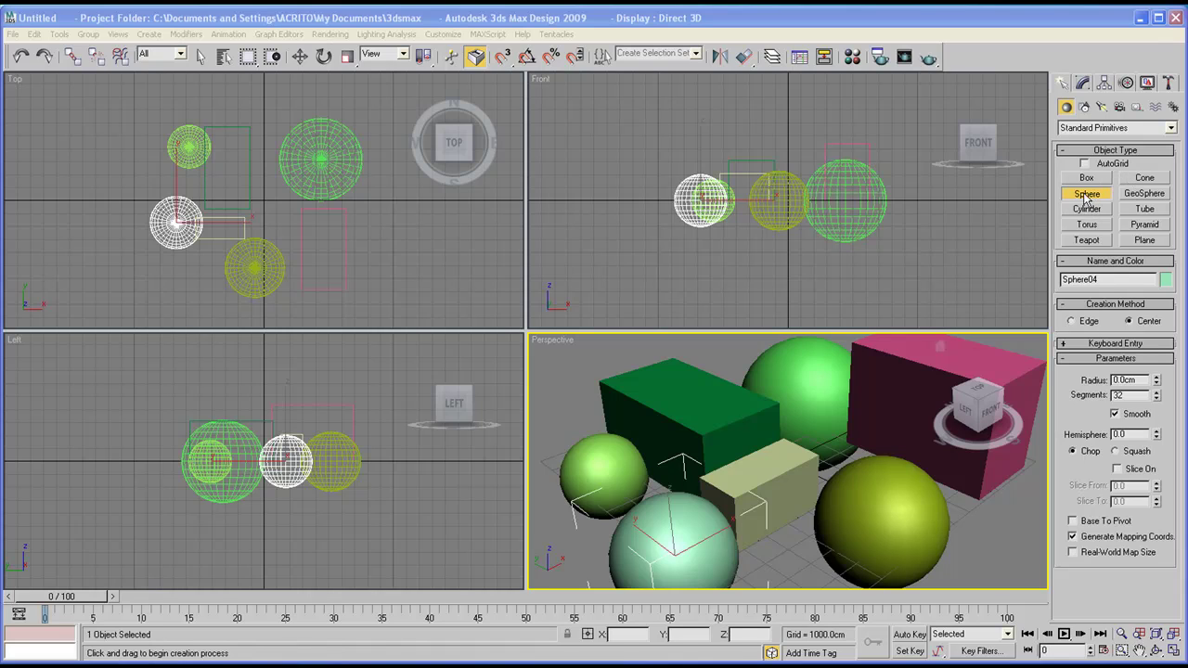
Step: Leave sphere creation and select the boxes and spheres one at a time in the Perspective viewport, ending on the dark green box
click(199, 57)
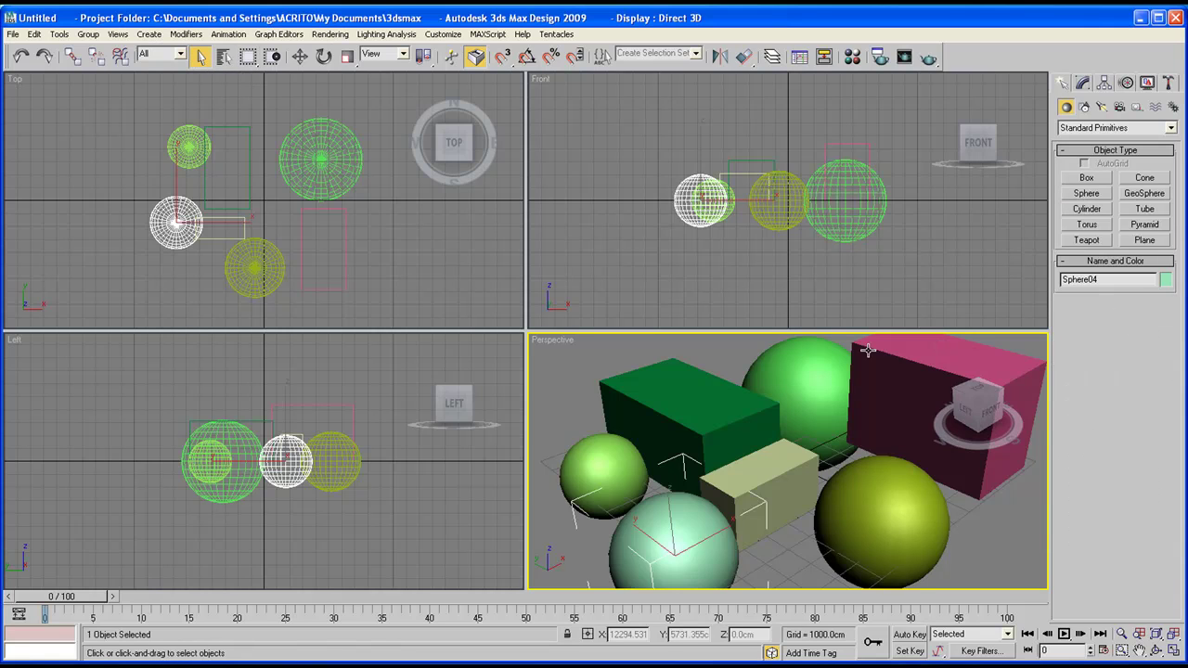
click(705, 406)
click(812, 375)
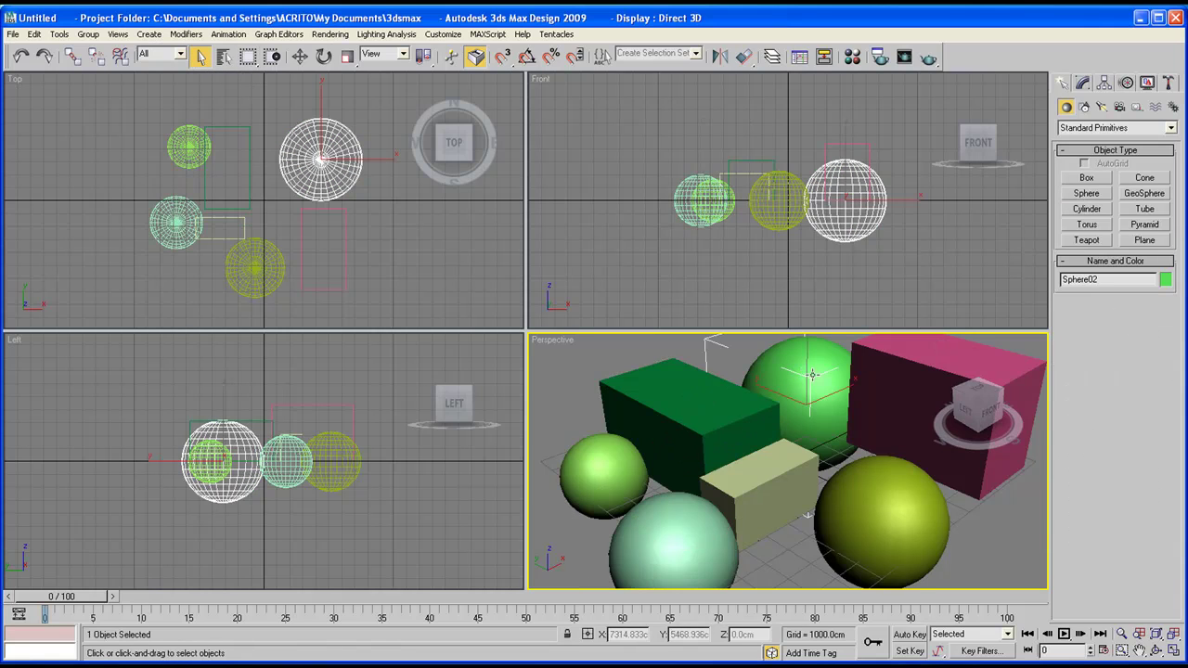
click(877, 364)
click(775, 445)
click(695, 411)
click(612, 469)
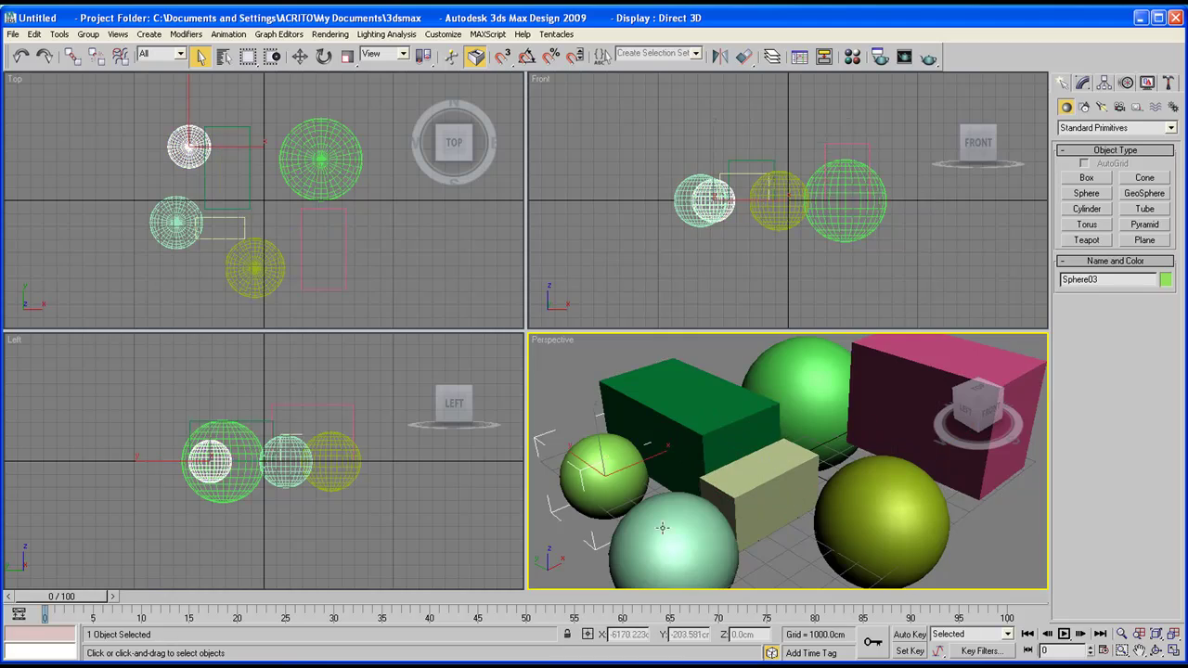
click(663, 527)
click(877, 520)
click(738, 455)
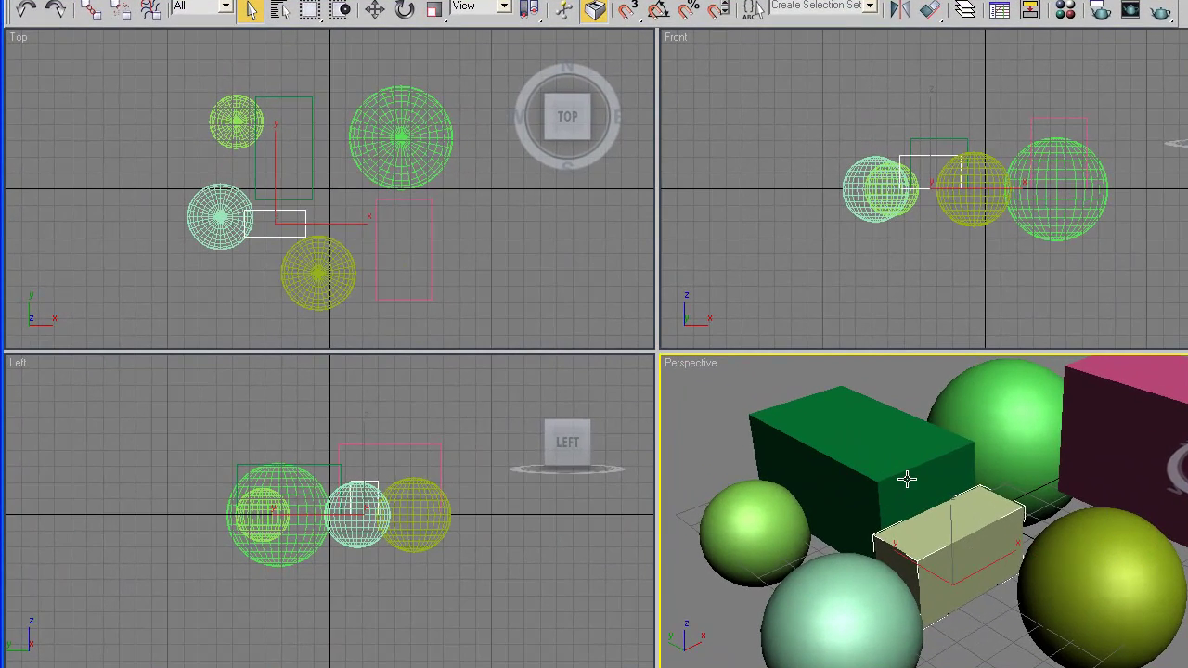
click(907, 479)
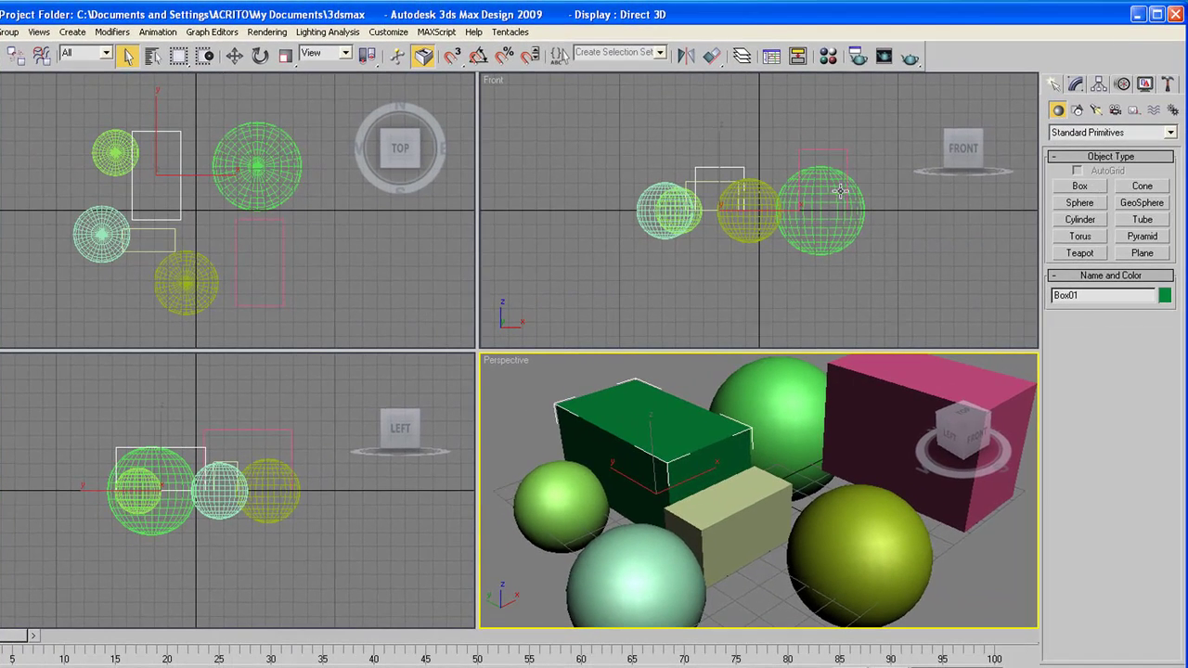
Step: Add two small spheres on either side of the large olive sphere, the outer one with a radius of about 1400 cm
click(1080, 203)
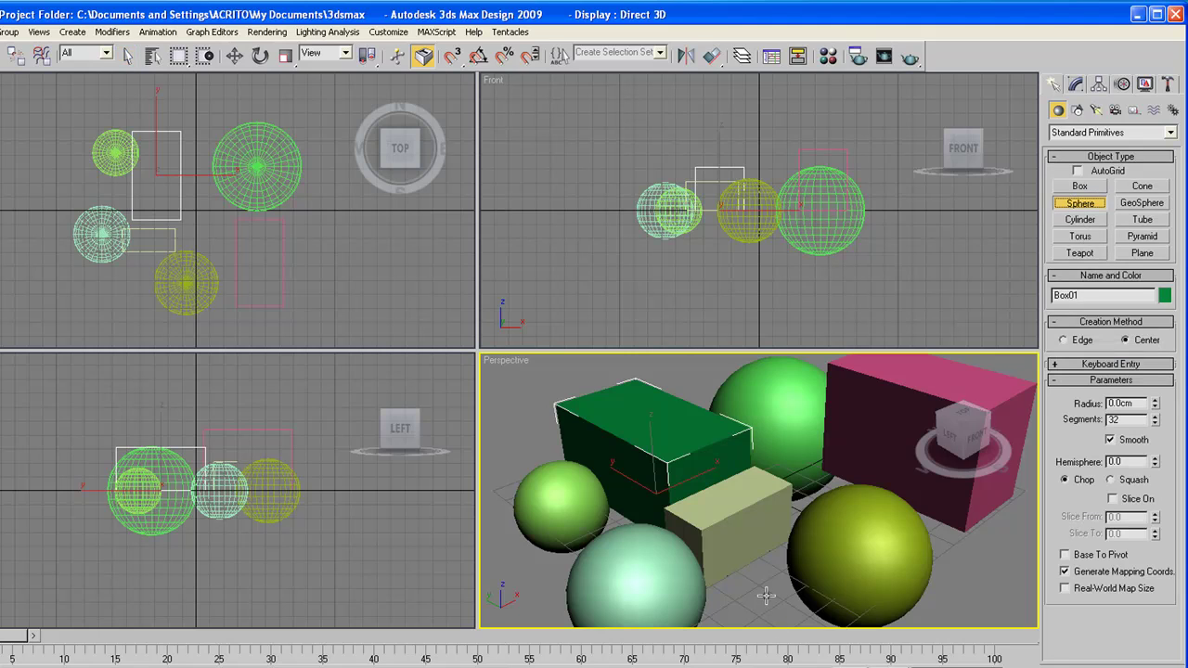
drag(756, 585, 759, 562)
drag(975, 546, 953, 518)
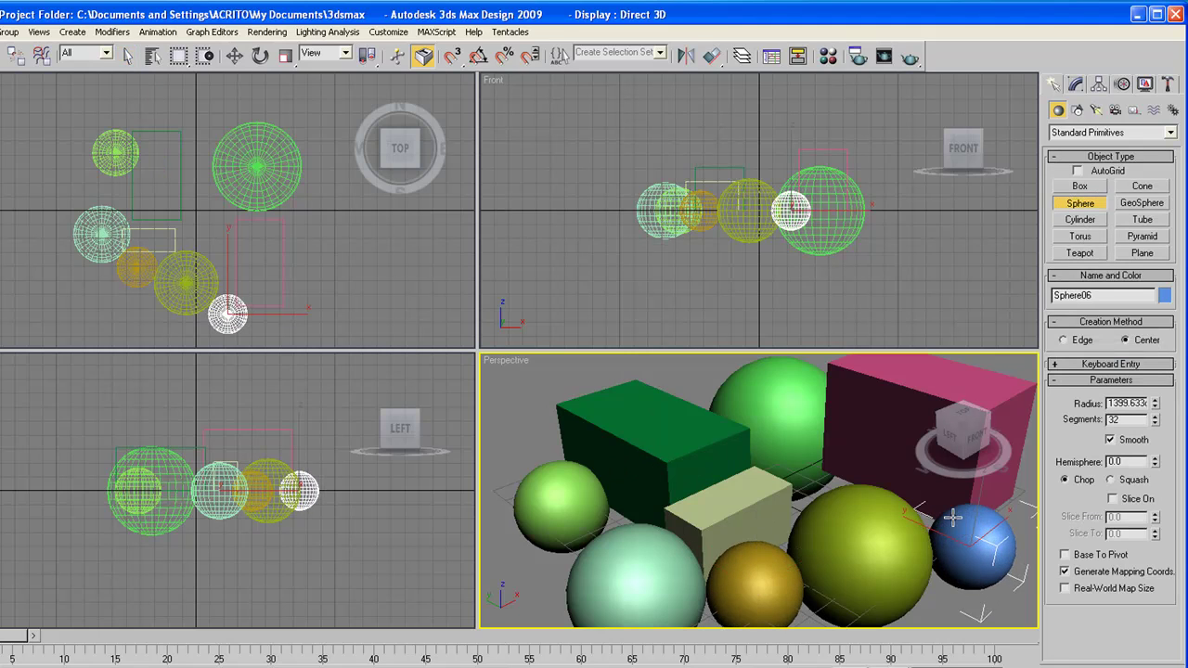
right_click(535, 421)
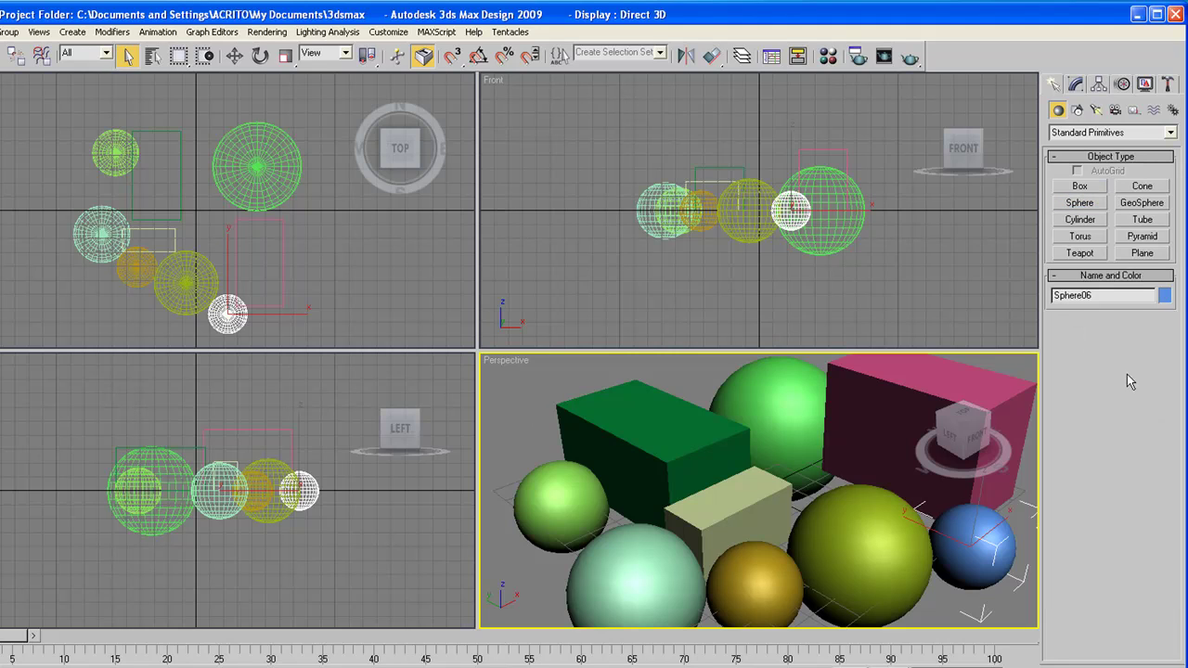
Step: Select various objects in turn again, including the new blue sphere, and finish with the dark green box selected
click(733, 464)
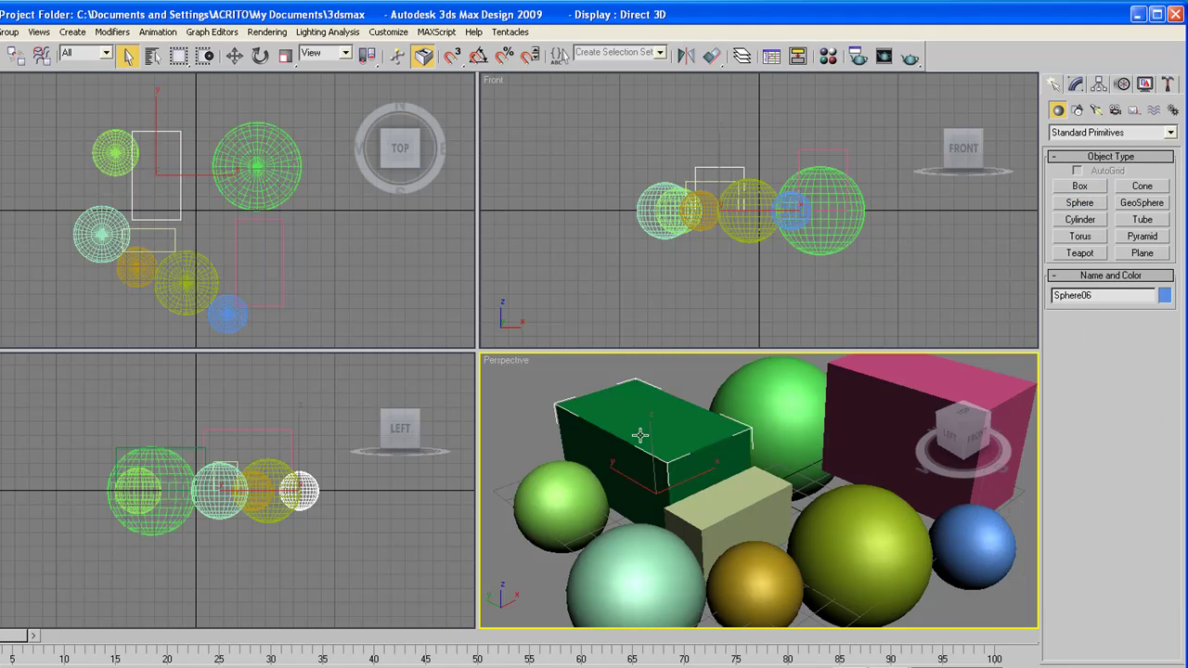
click(771, 409)
click(894, 405)
click(970, 548)
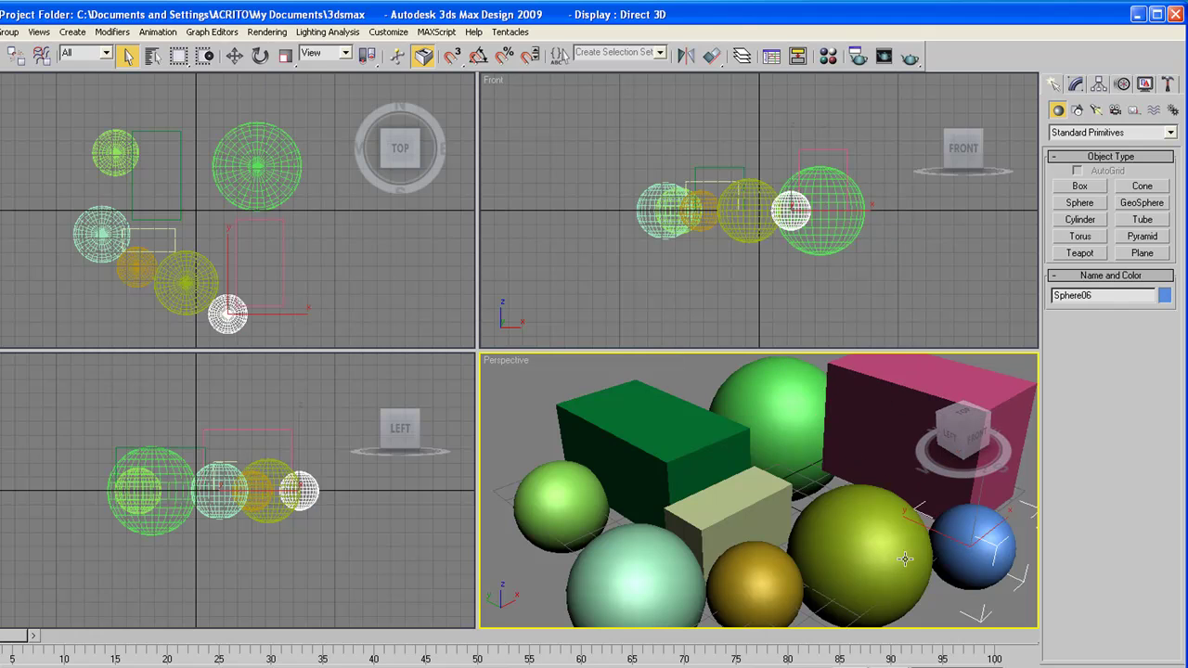
click(886, 556)
click(737, 512)
click(620, 592)
click(572, 526)
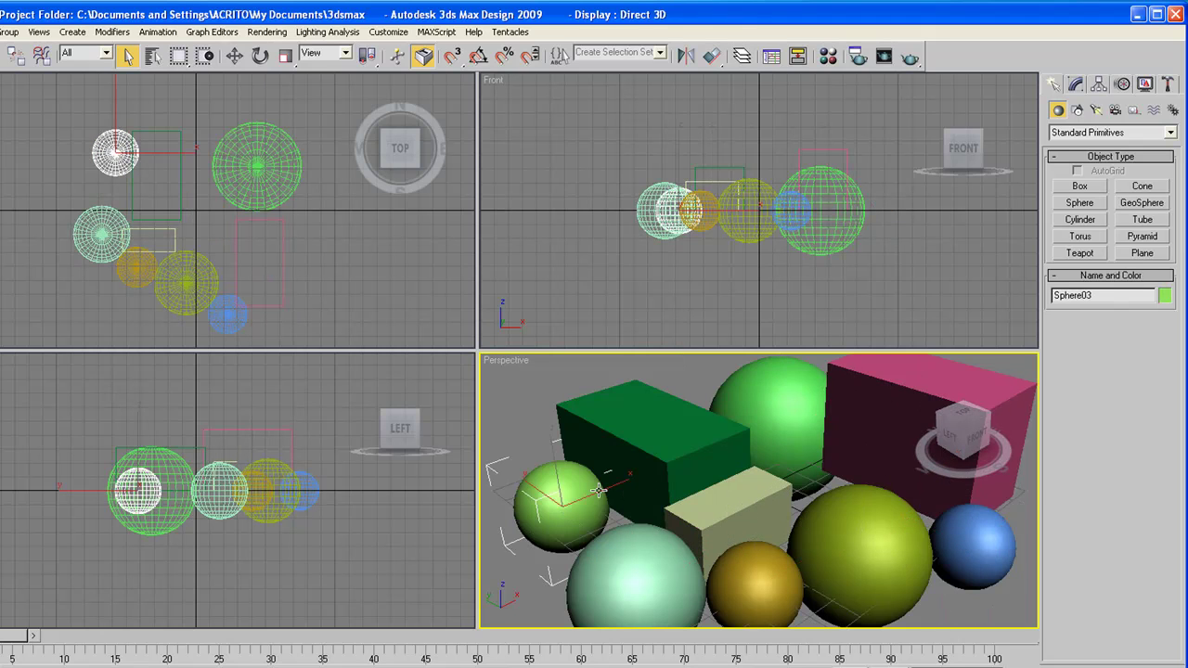
click(635, 446)
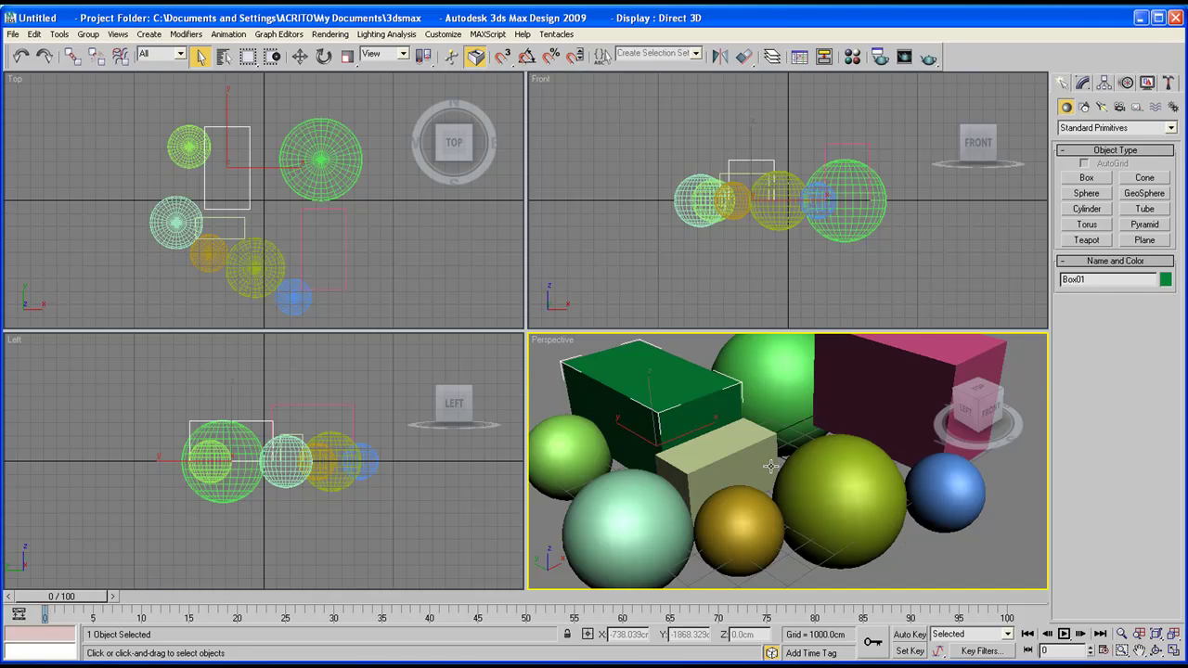
Step: Select all the boxes and spheres with a region in the Front viewport, delete them and reactivate the Perspective viewport
scroll(770, 466, down, 5)
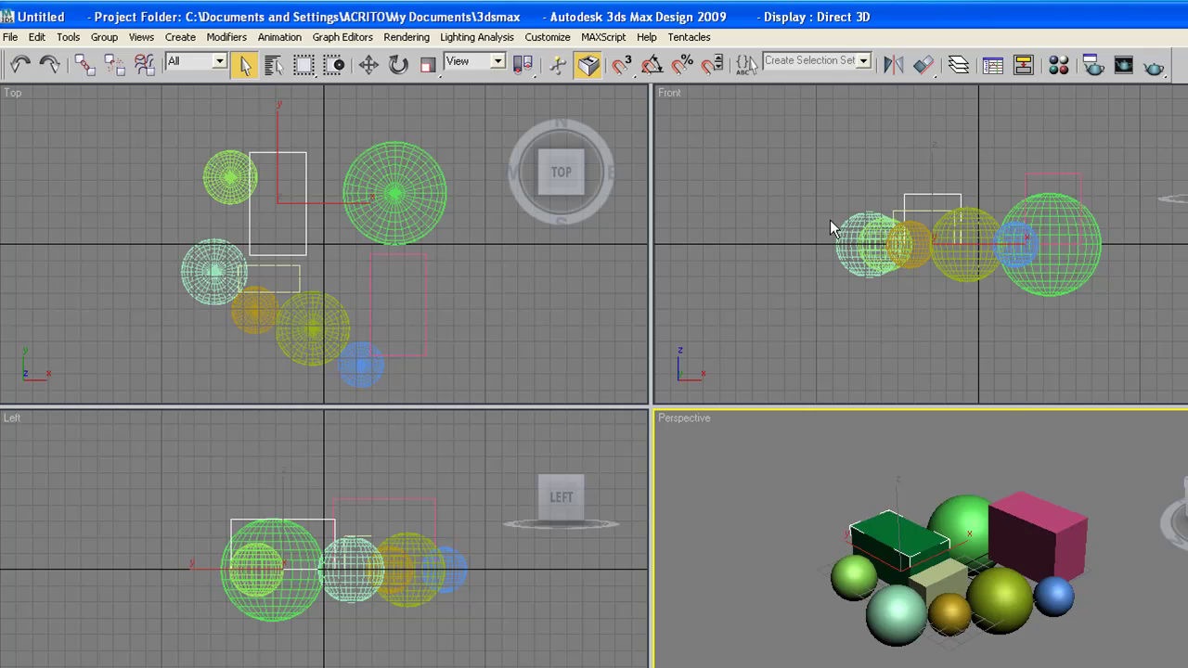
drag(791, 99, 1159, 360)
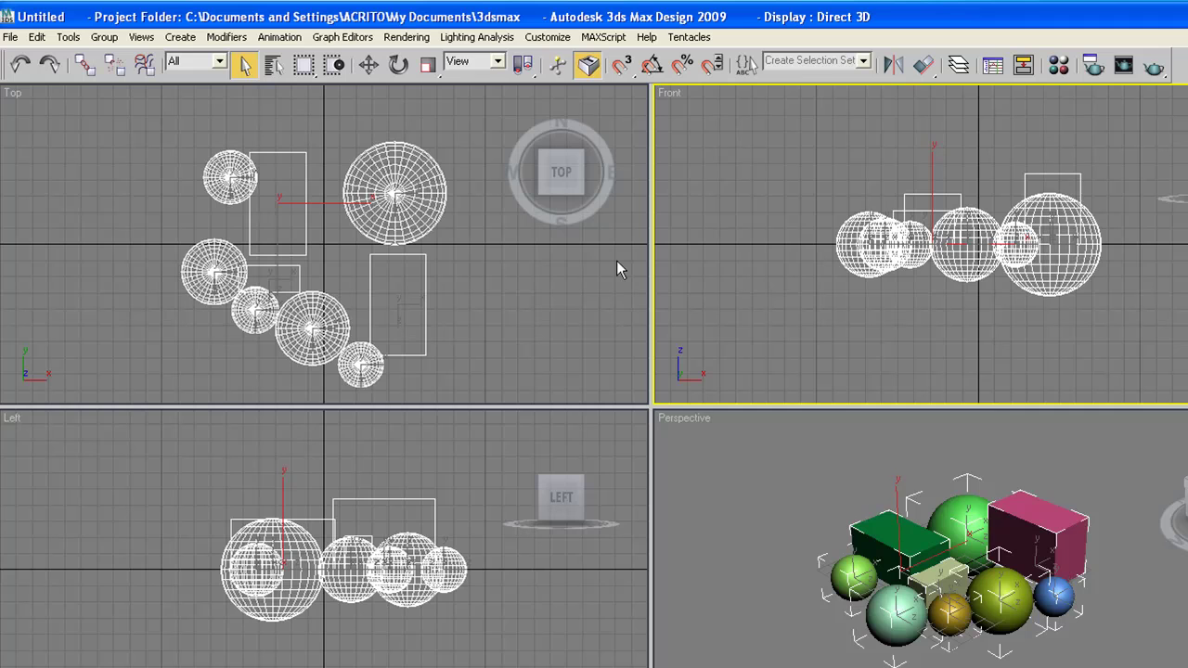
key(Delete)
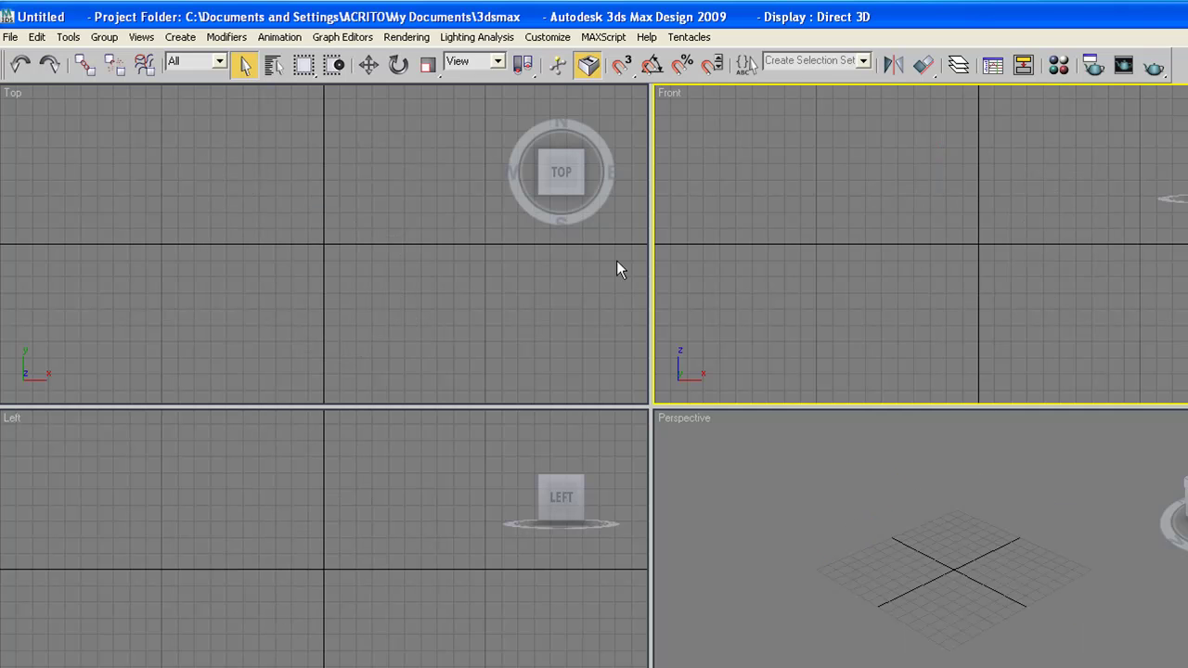
click(933, 564)
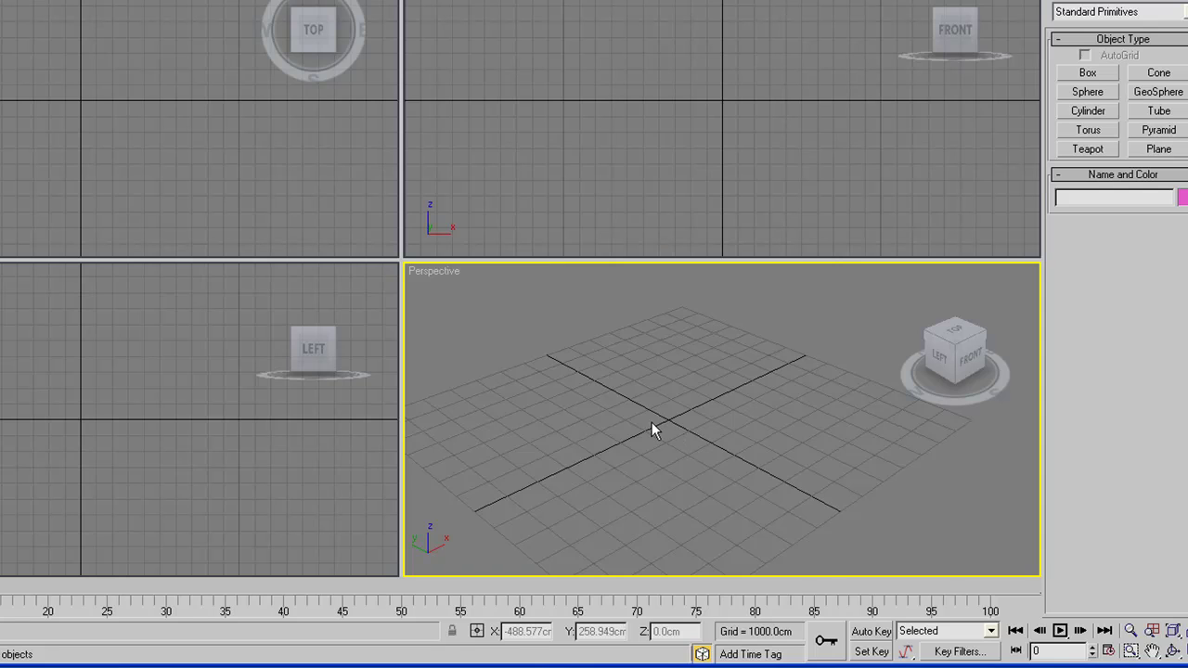
middle_drag(651, 423, 719, 415)
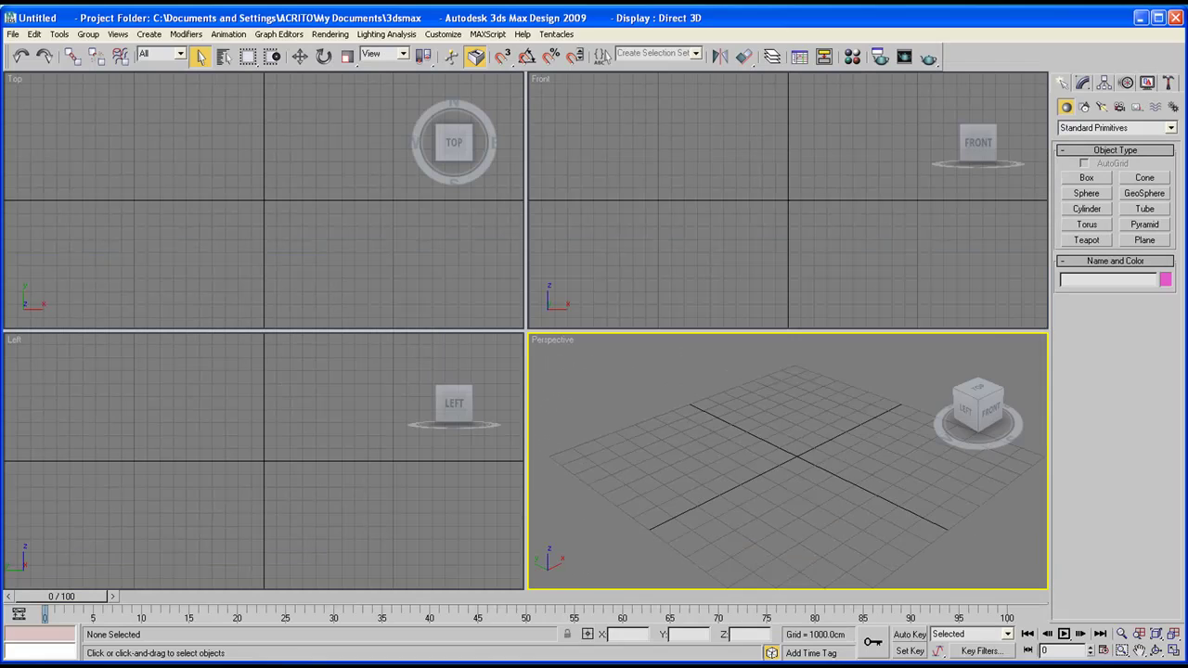
Step: Create a box about 6526 cm long, 4741 cm wide and 3191 cm high in the Perspective viewport
middle_drag(777, 299, 772, 352)
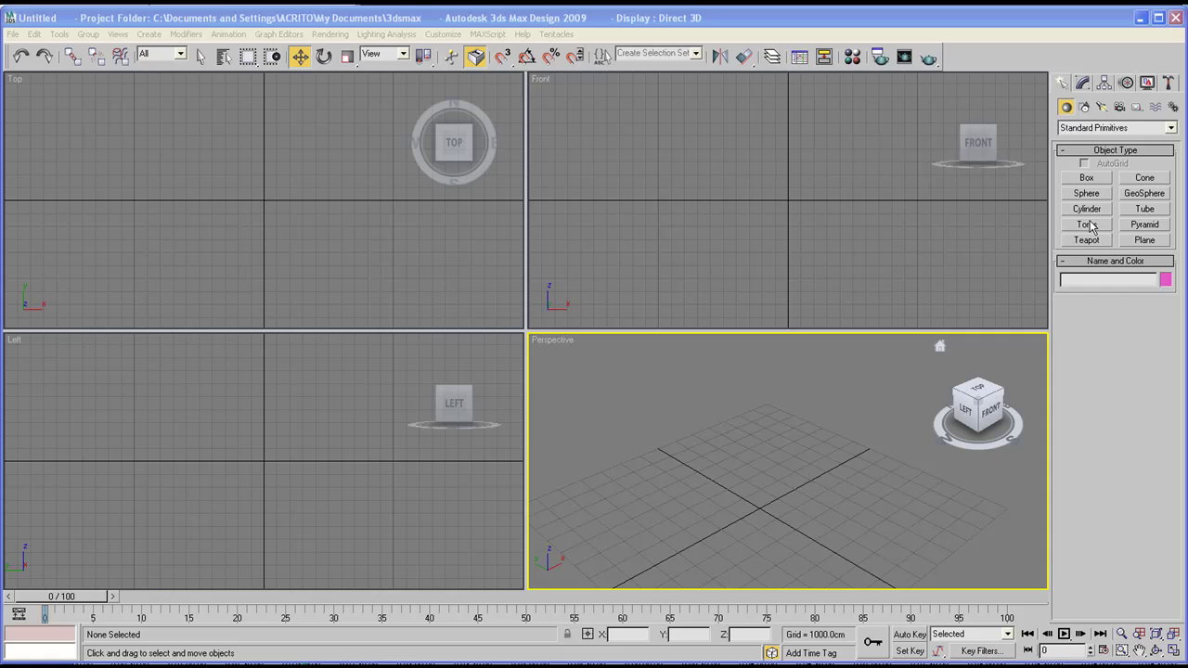
click(1086, 178)
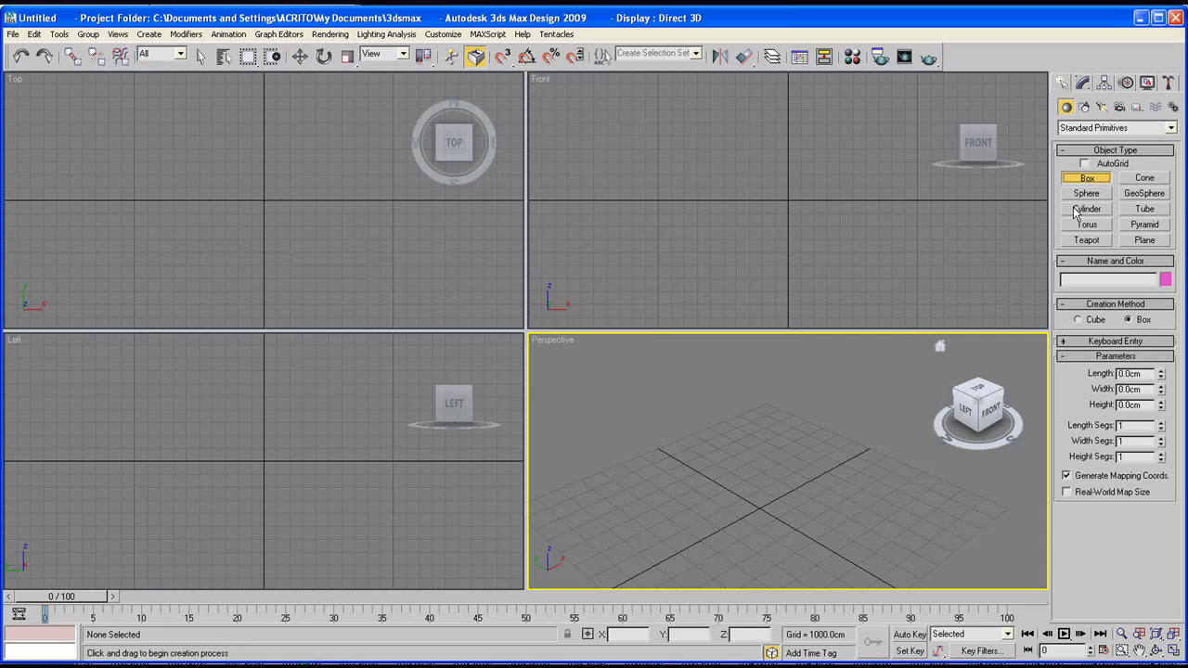
drag(594, 490, 776, 506)
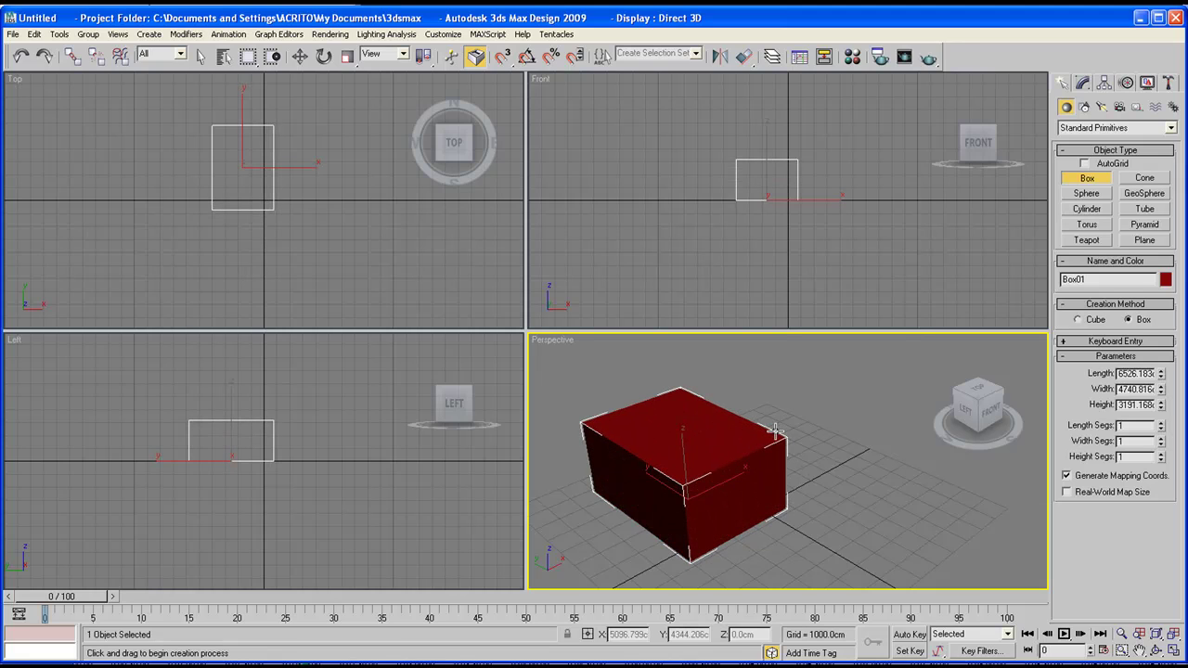
click(775, 429)
Step: Resize the red box to a length of 895 cm, a width of 596 cm and a height of about 5042 cm
mouse_move(1161, 373)
mouse_down()
mouse_move(1160, 346)
mouse_move(1160, 395)
mouse_move(1143, 404)
mouse_move(1158, 404)
mouse_move(1160, 334)
mouse_move(1158, 356)
mouse_up()
double_click(1130, 390)
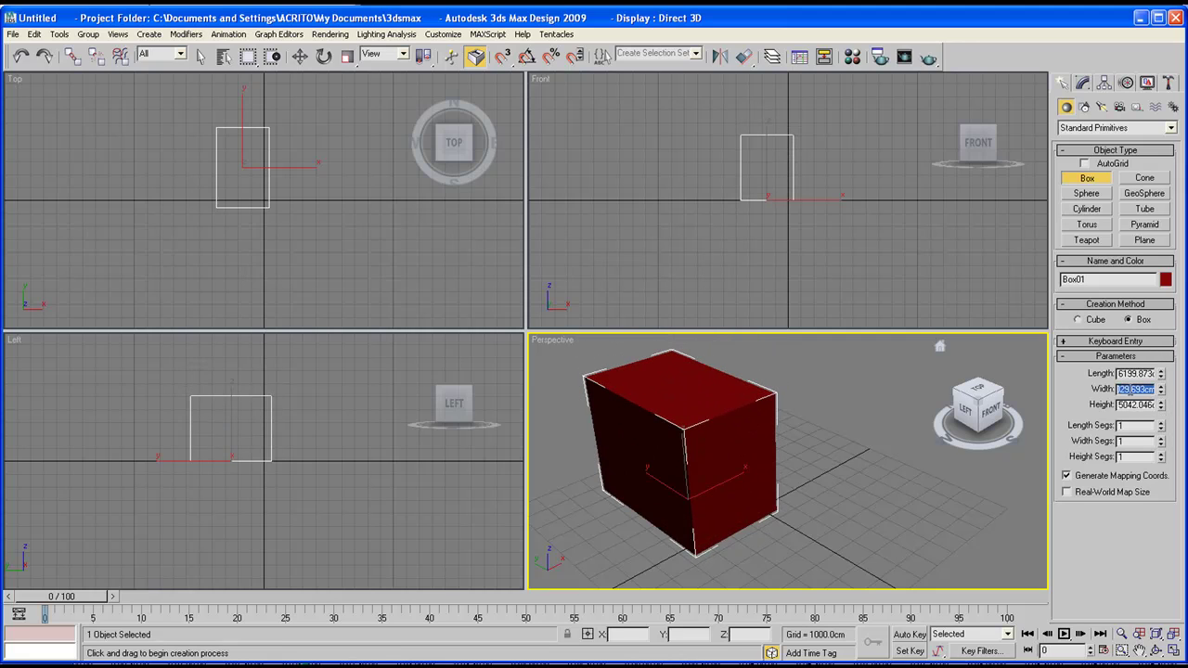
text(596)
key(Return)
double_click(1134, 373)
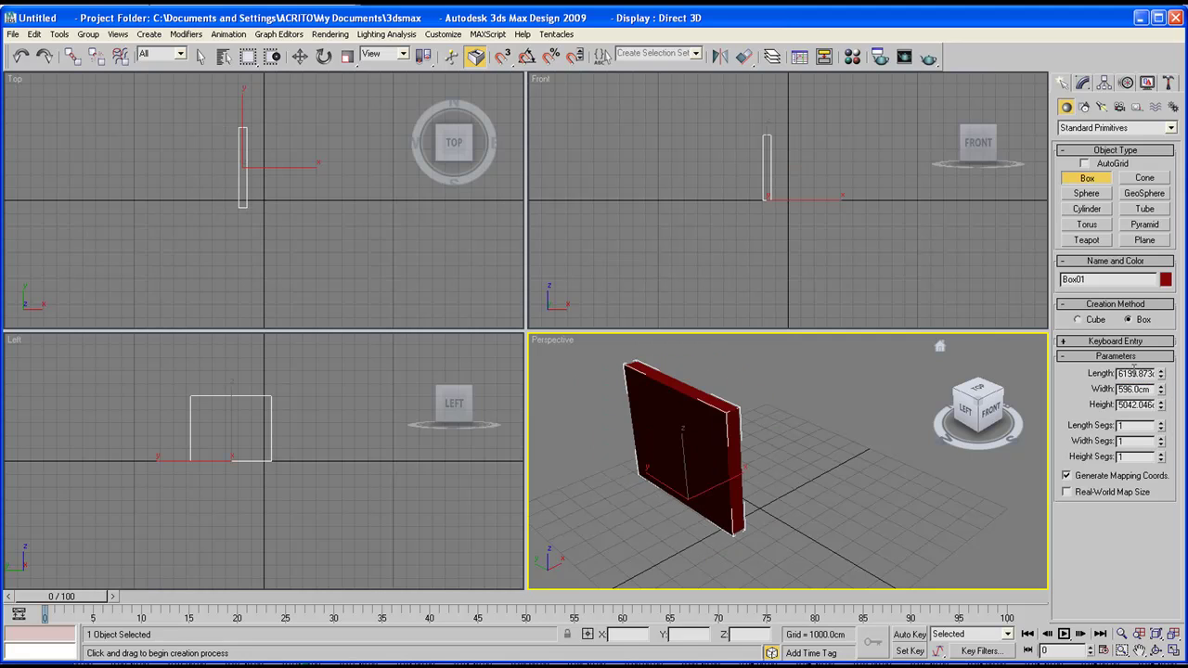
text(895)
key(Return)
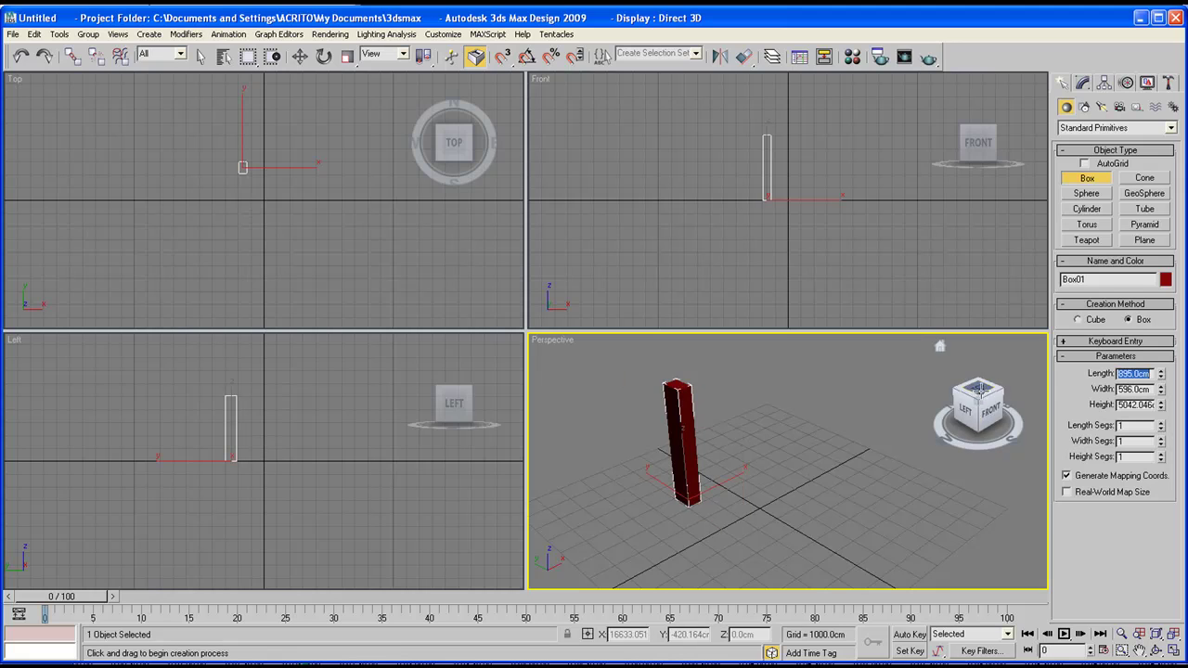
Step: Create a second box beside the red one and adjust it to about 8524 cm long, 1274 cm wide and 3722 cm high
drag(770, 464, 904, 496)
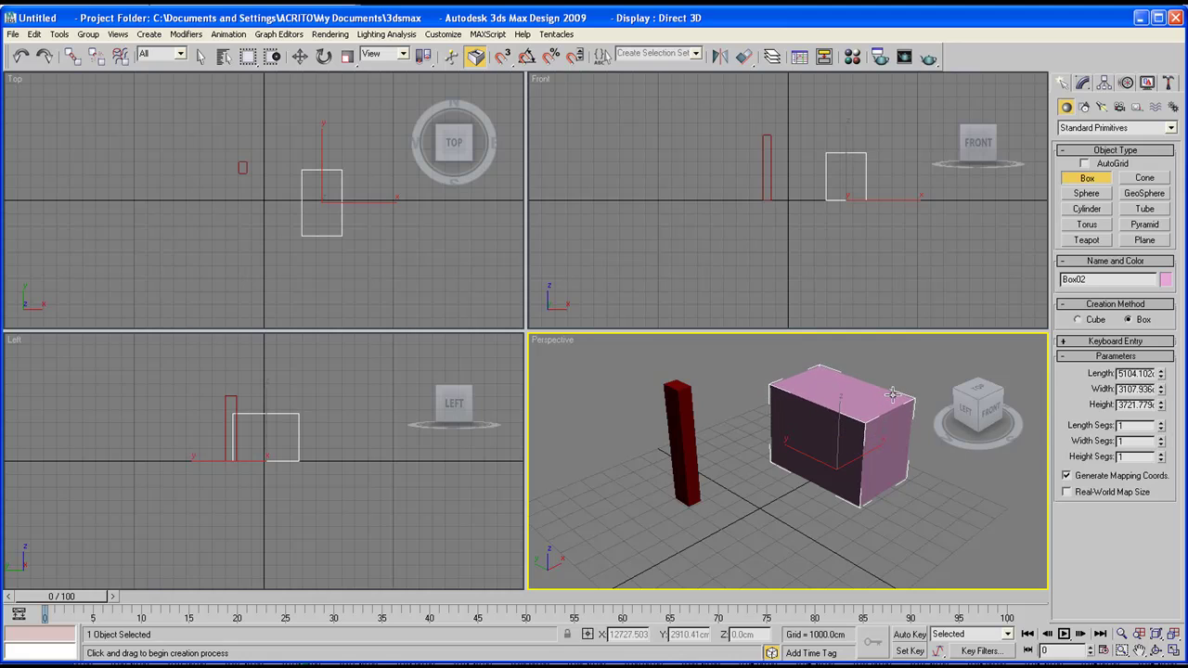
drag(1159, 374, 1167, 320)
drag(1160, 390, 1160, 401)
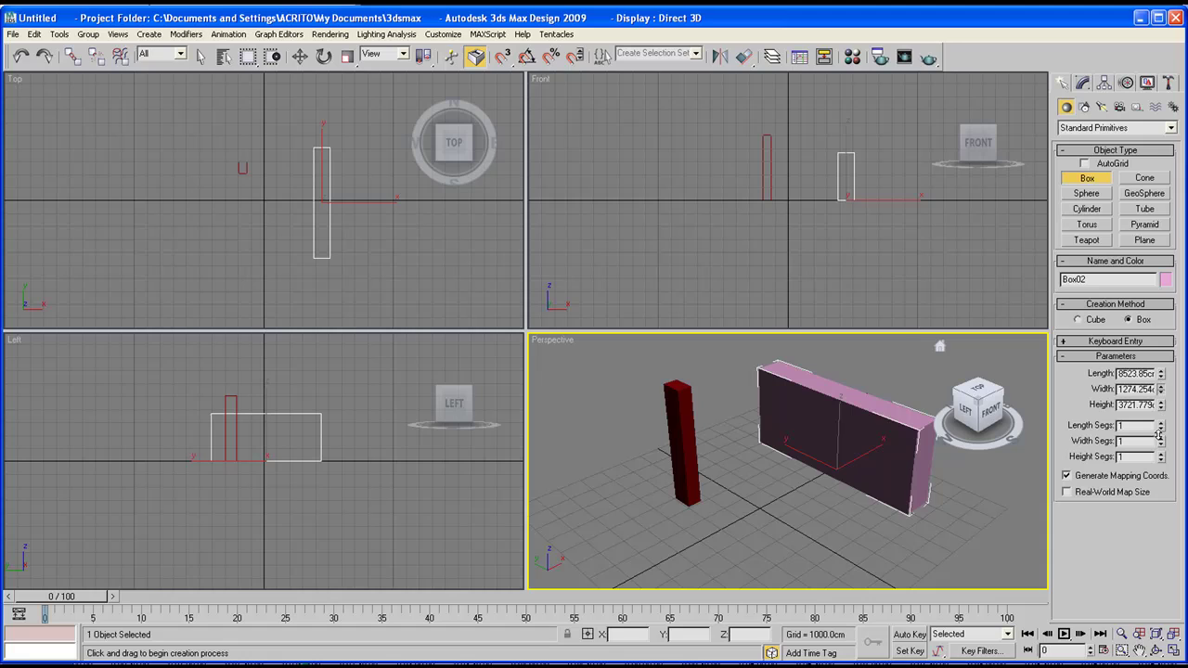
Step: Create a sphere in front of the two boxes and adjust its radius to about 2603 cm
click(1086, 193)
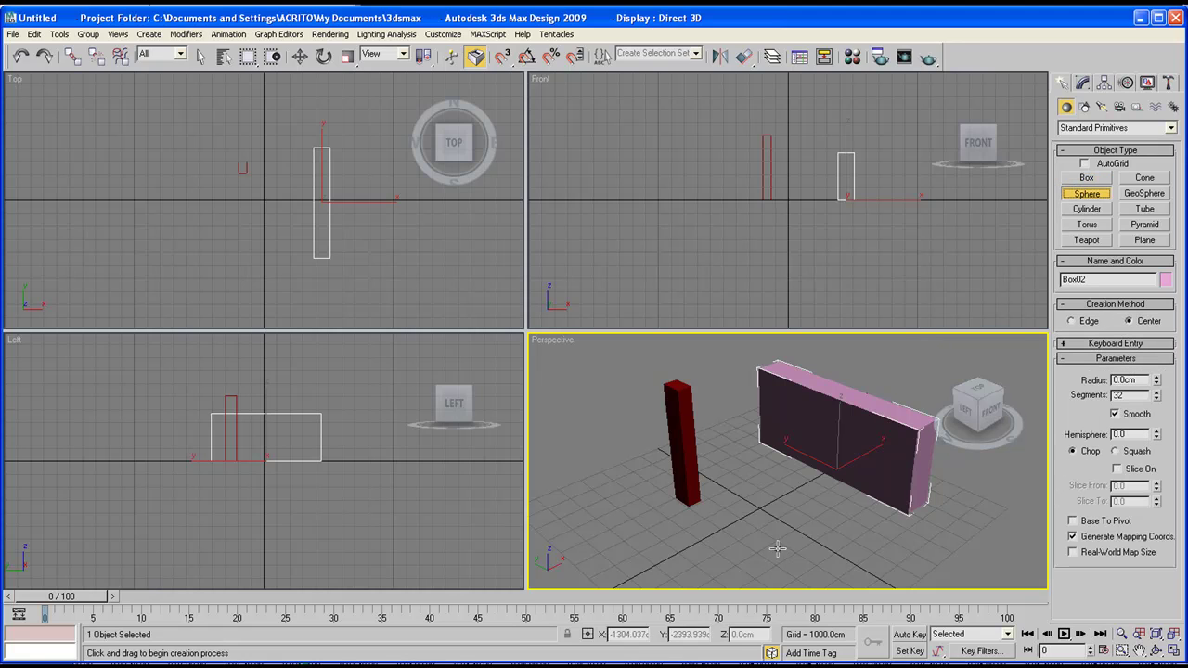
drag(753, 533, 759, 491)
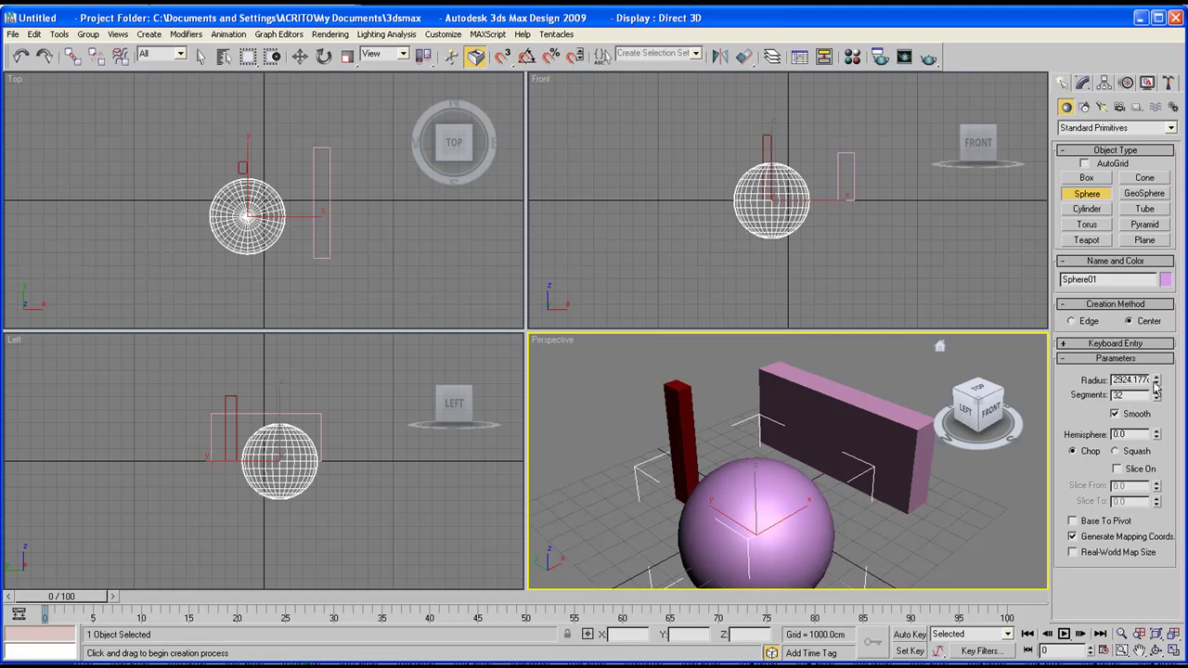
mouse_move(1157, 382)
mouse_down()
mouse_move(1156, 362)
mouse_move(1153, 396)
mouse_up()
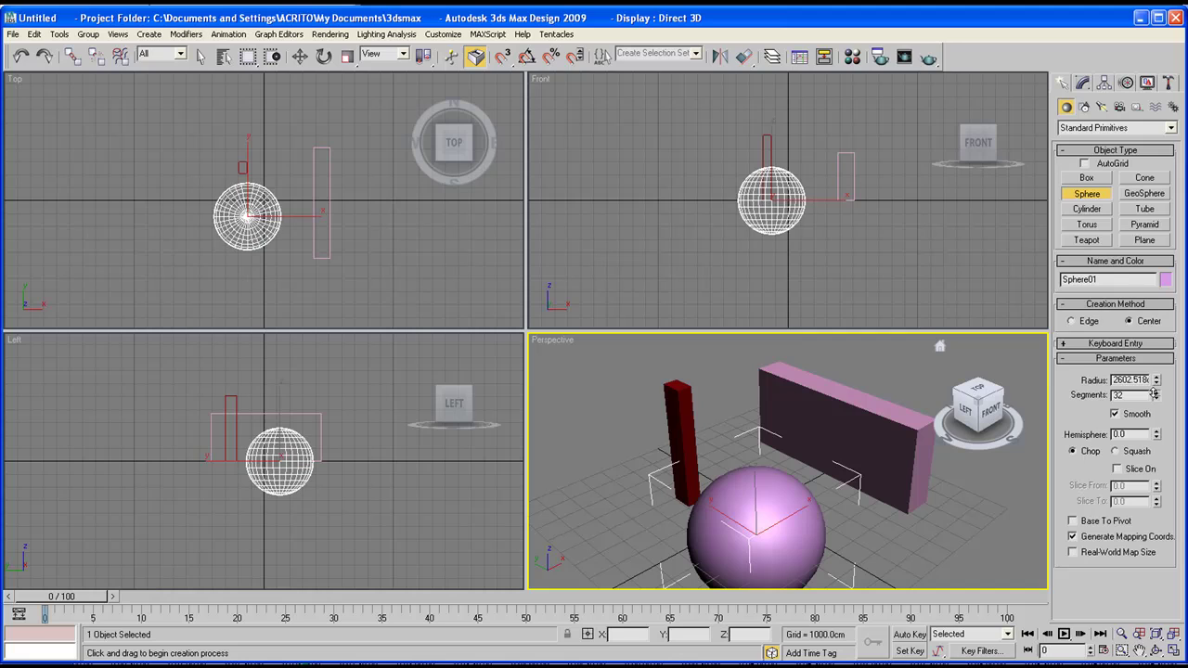
Step: Enlarge the sphere's wireframe in the Front, Top and Left viewports and set its segments to 52
click(745, 203)
scroll(745, 202, up, 5)
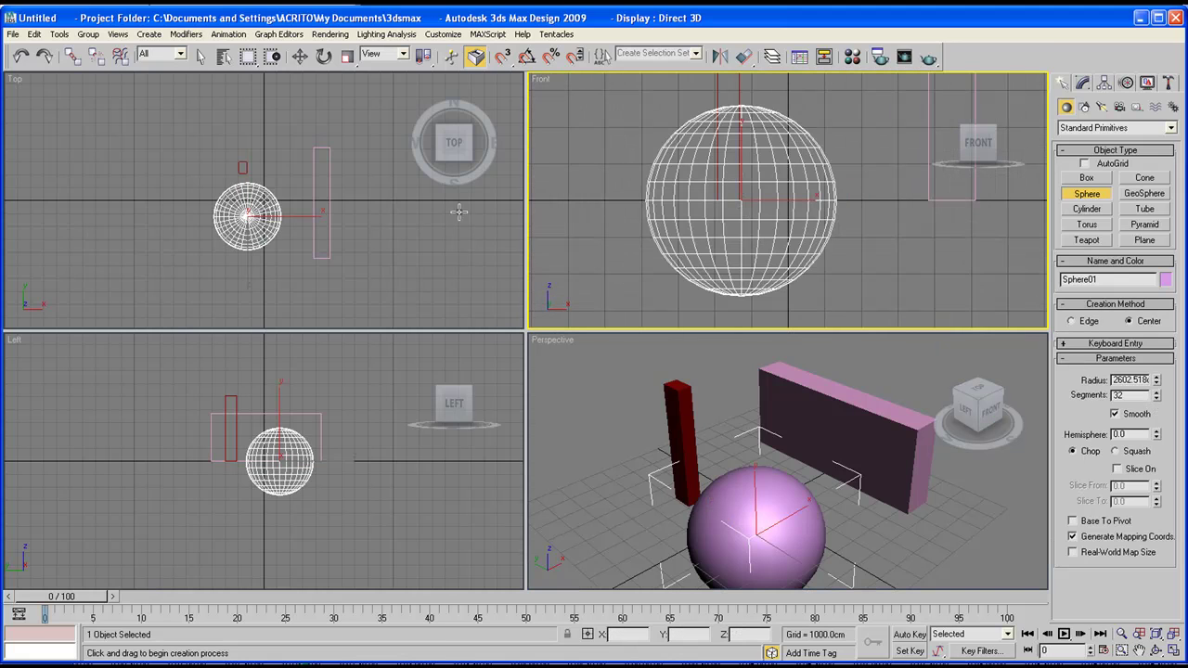
click(234, 208)
scroll(240, 208, up, 4)
middle_drag(240, 207, 273, 180)
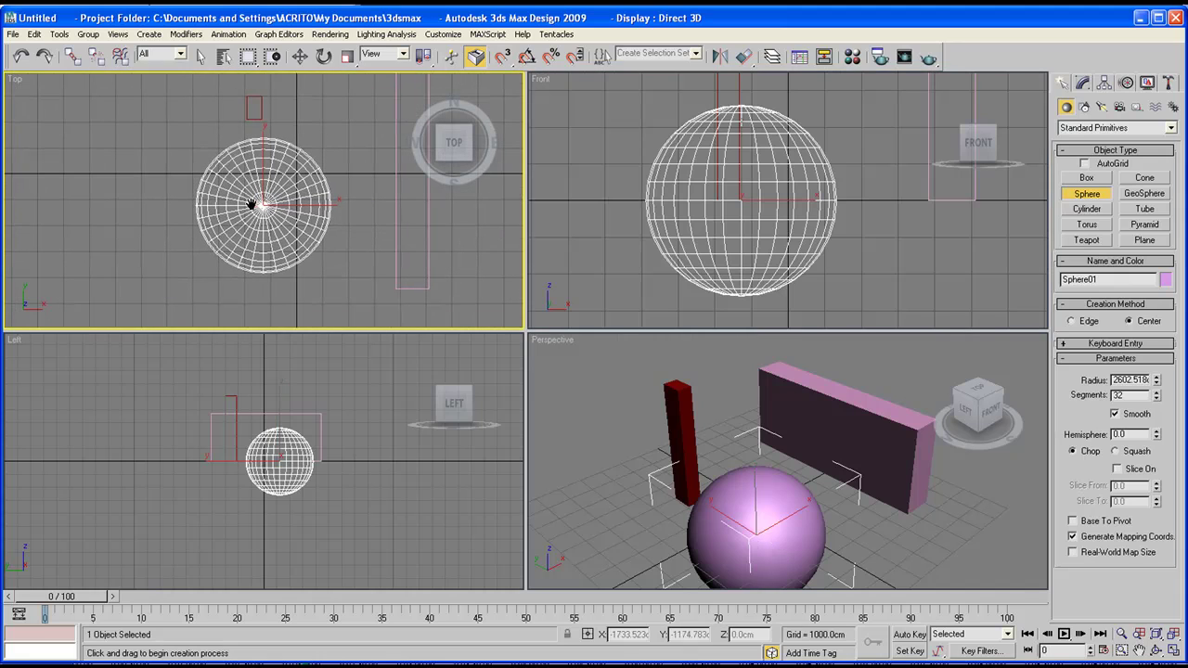
click(253, 464)
scroll(260, 462, up, 5)
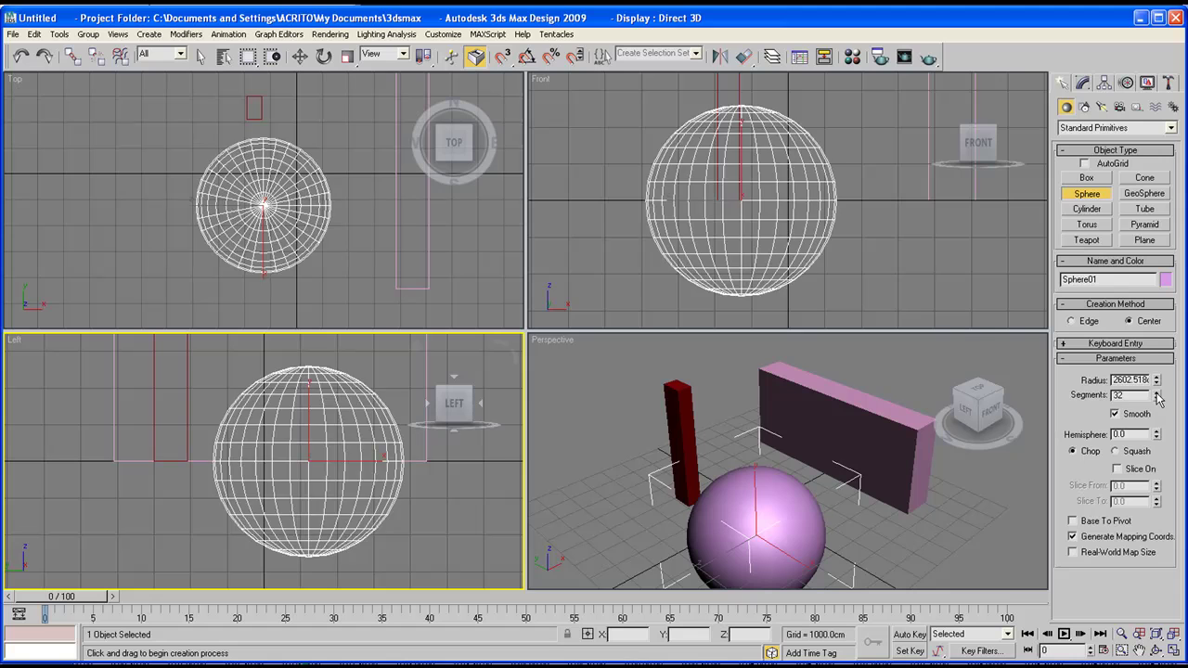
drag(1159, 397, 1149, 409)
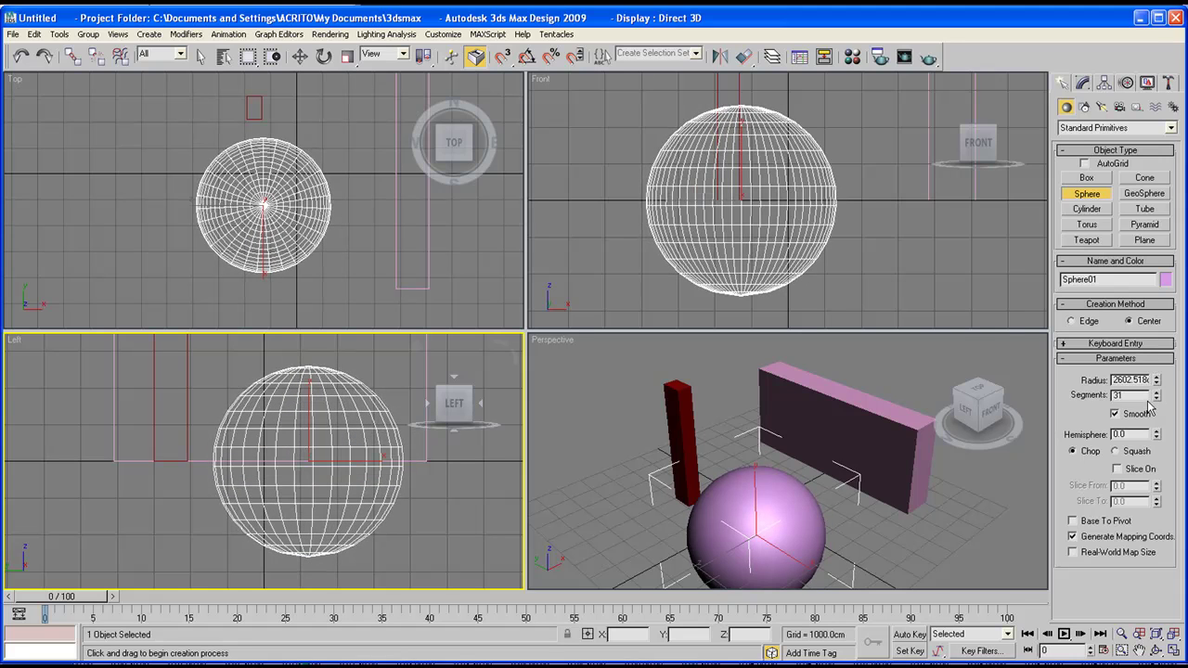
double_click(1130, 396)
text(52)
key(Return)
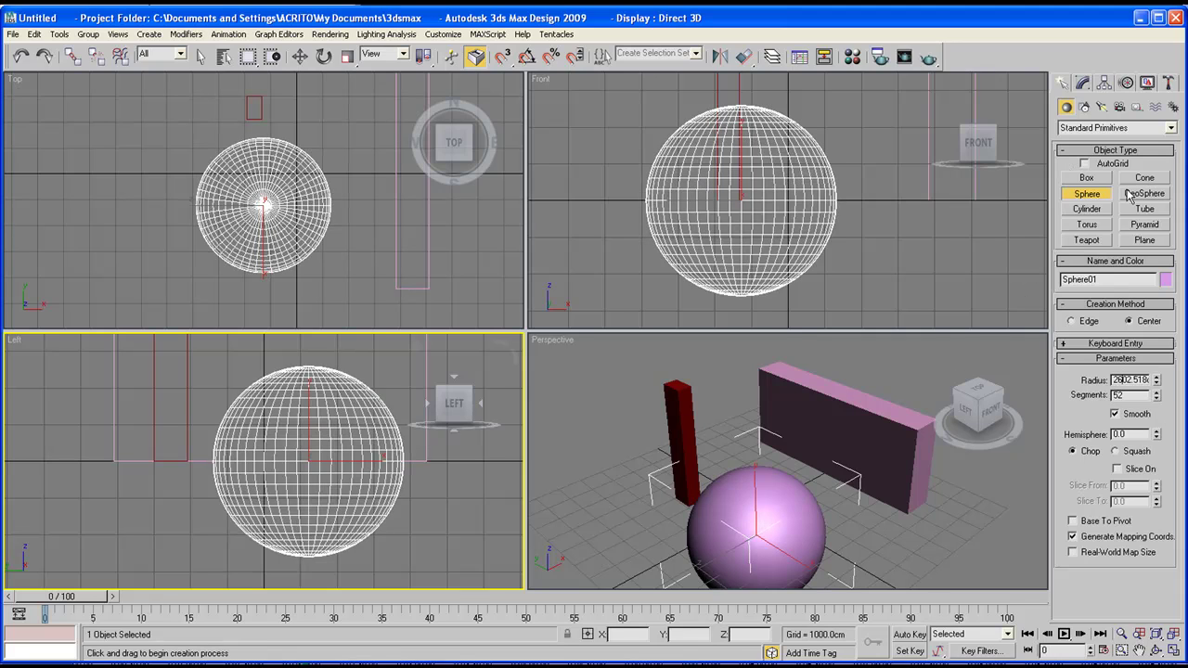
Step: Create a cylinder beside the red box in the Perspective viewport, with a radius of about 2870 cm and a height of about 2320 cm
click(1087, 210)
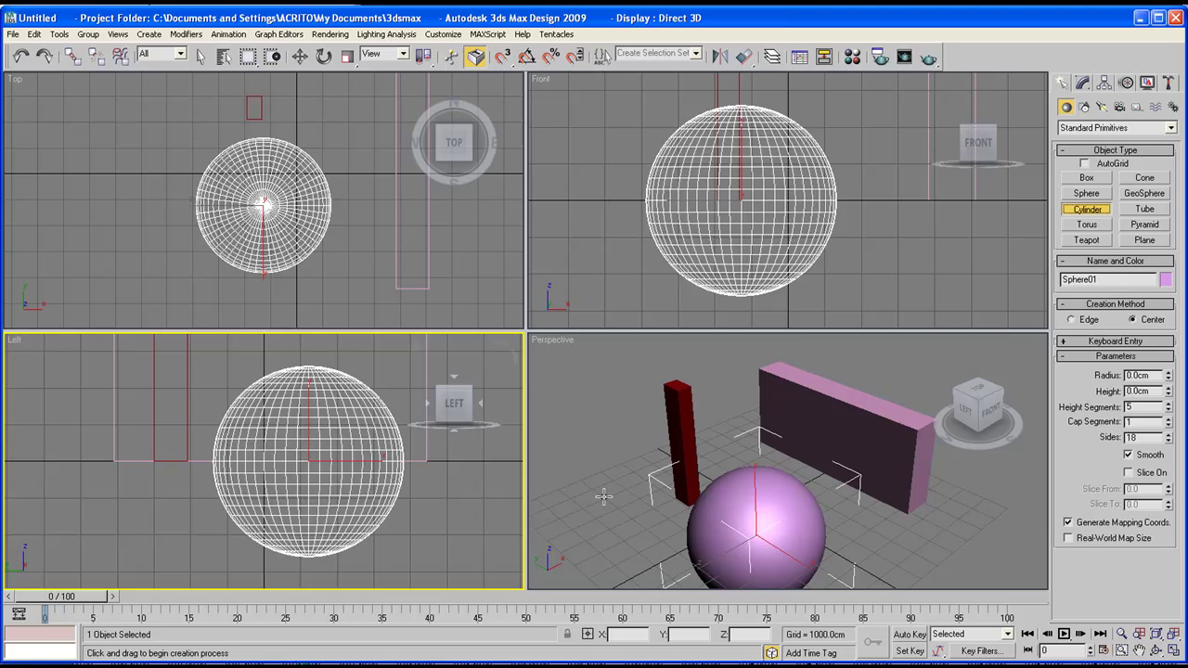
drag(605, 499, 618, 523)
click(618, 459)
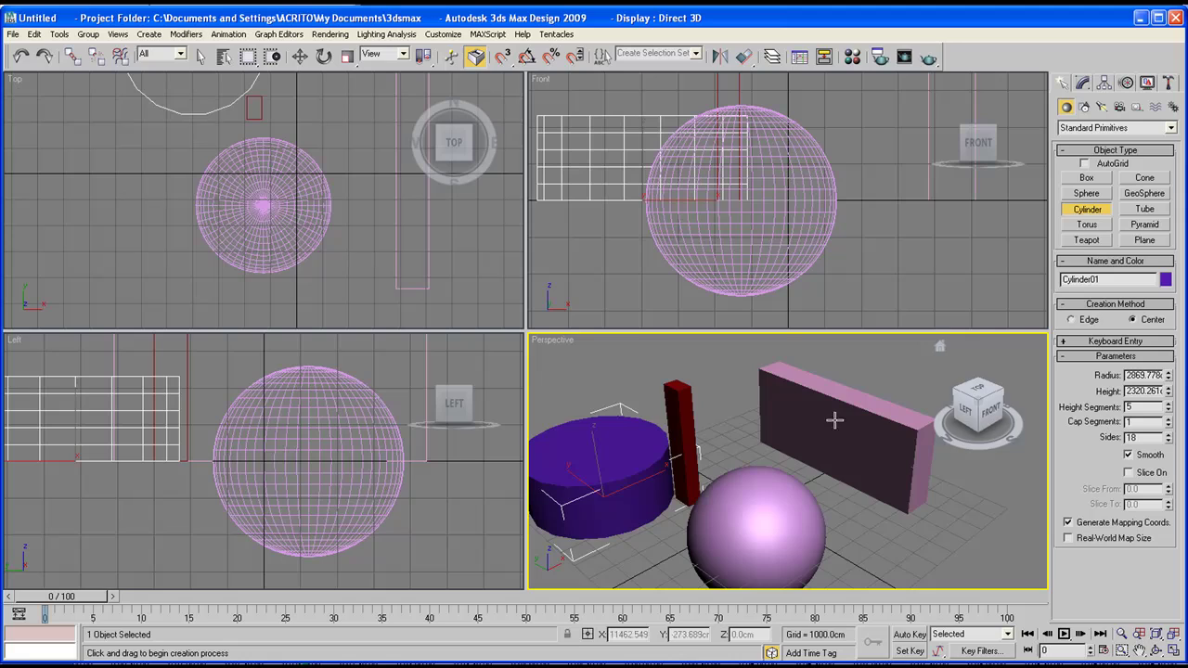
Step: Create a second cylinder on the other side of the sphere, about 1883 cm high, and adjust its radius to about 2129 cm
scroll(768, 449, down, 2)
scroll(769, 448, down, 1)
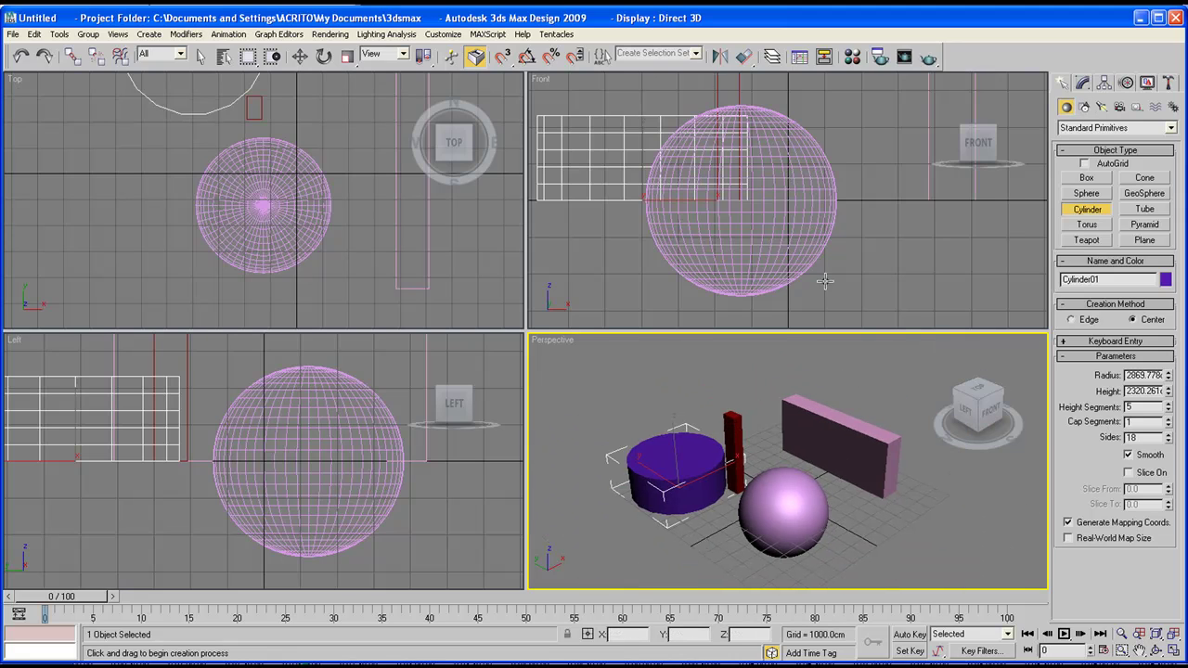
middle_drag(883, 484, 809, 467)
scroll(734, 487, up, 2)
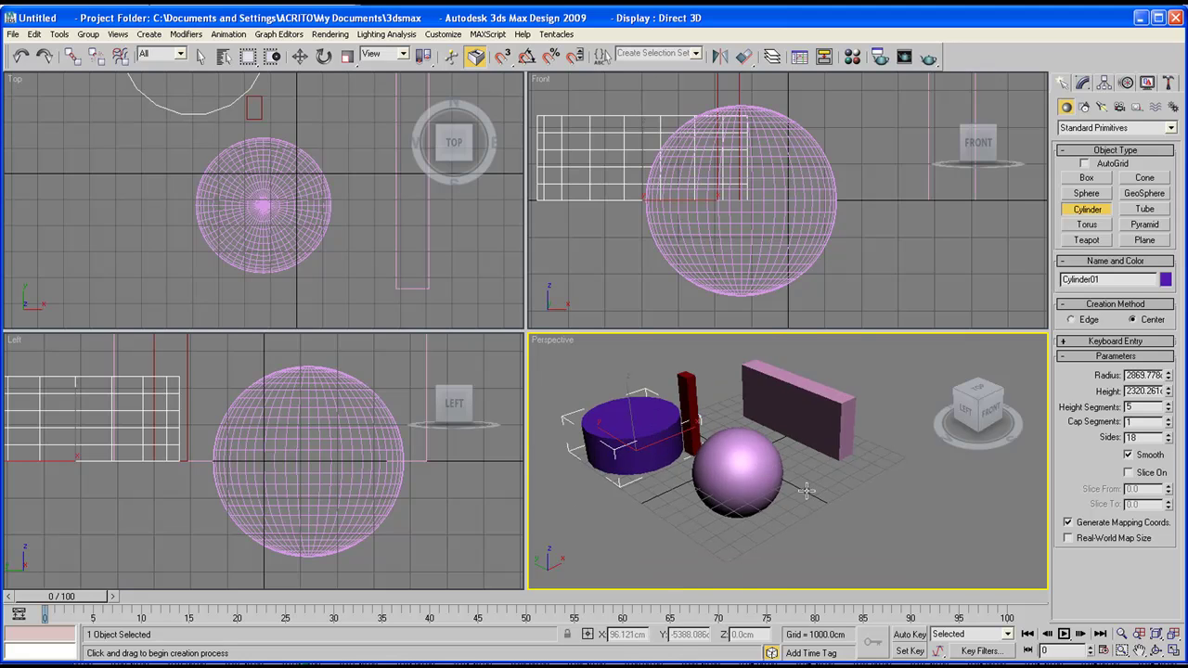
scroll(721, 474, down, 2)
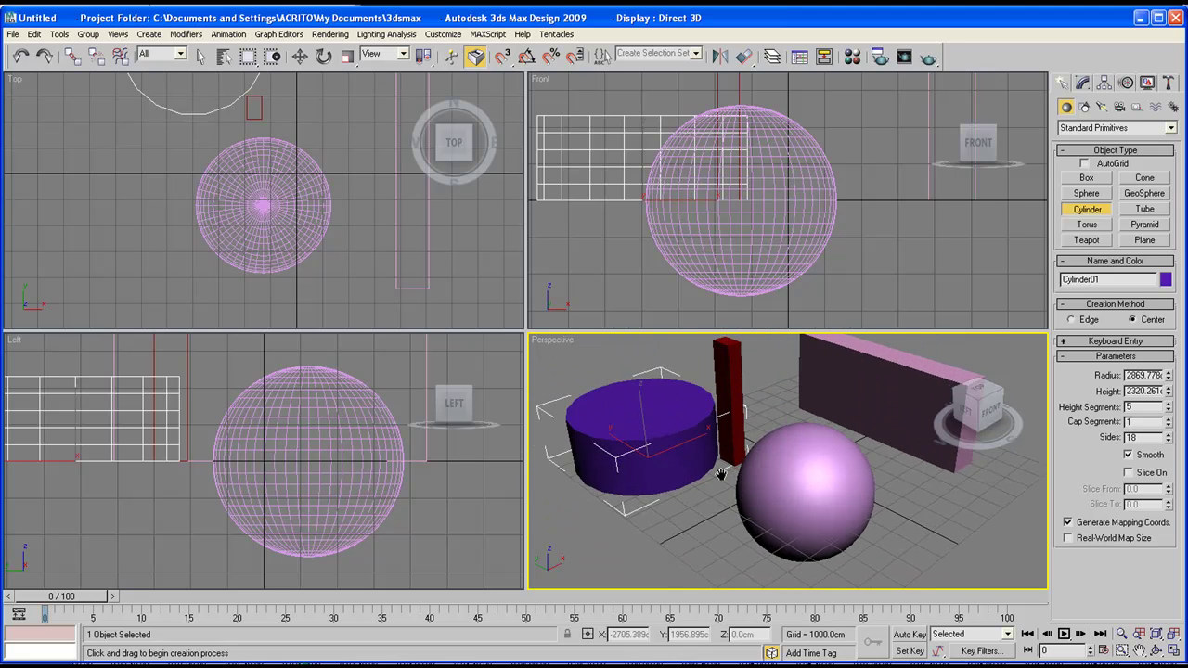
scroll(730, 443, up, 2)
scroll(729, 442, down, 1)
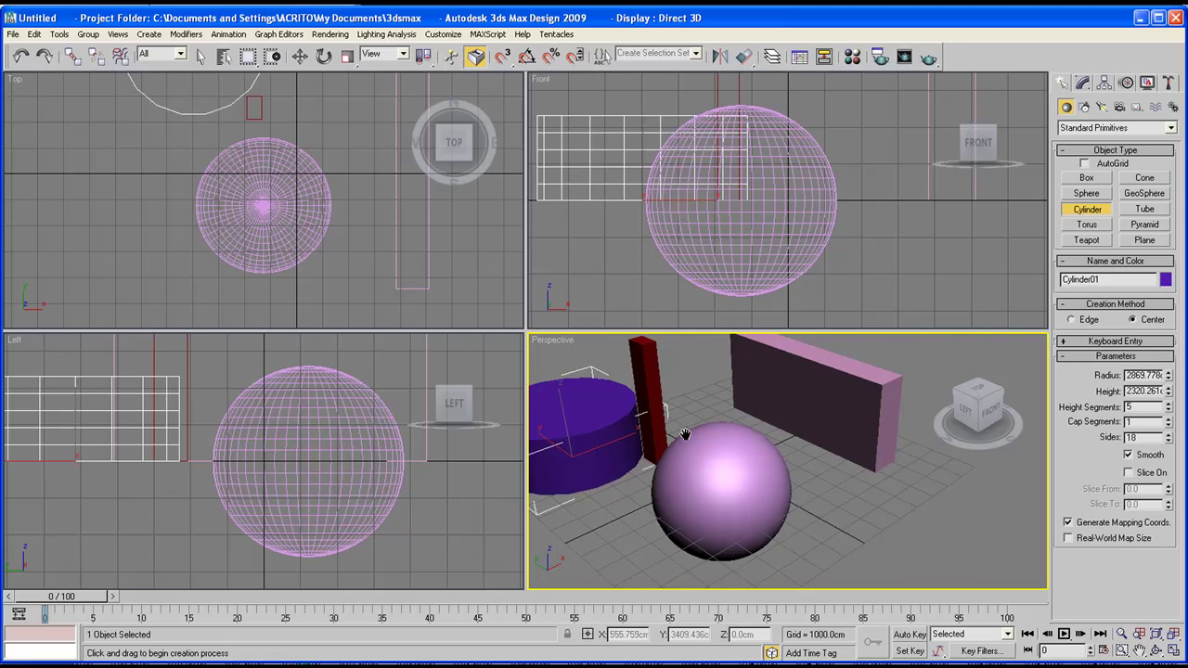
scroll(822, 454, down, 1)
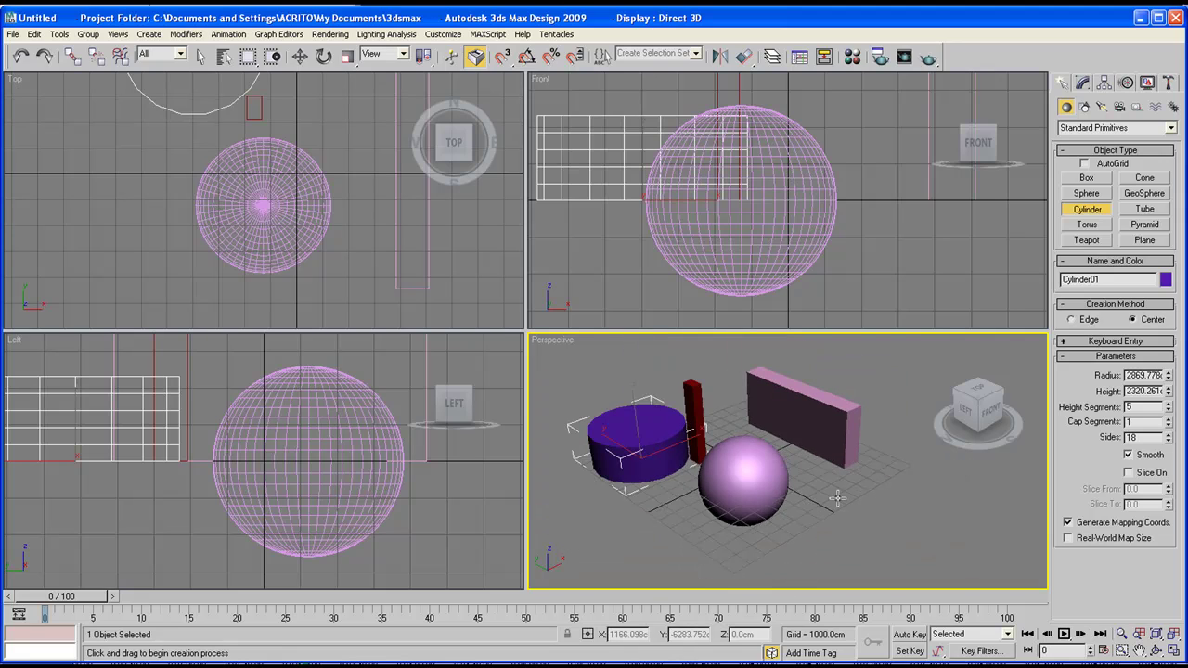
drag(837, 498, 859, 523)
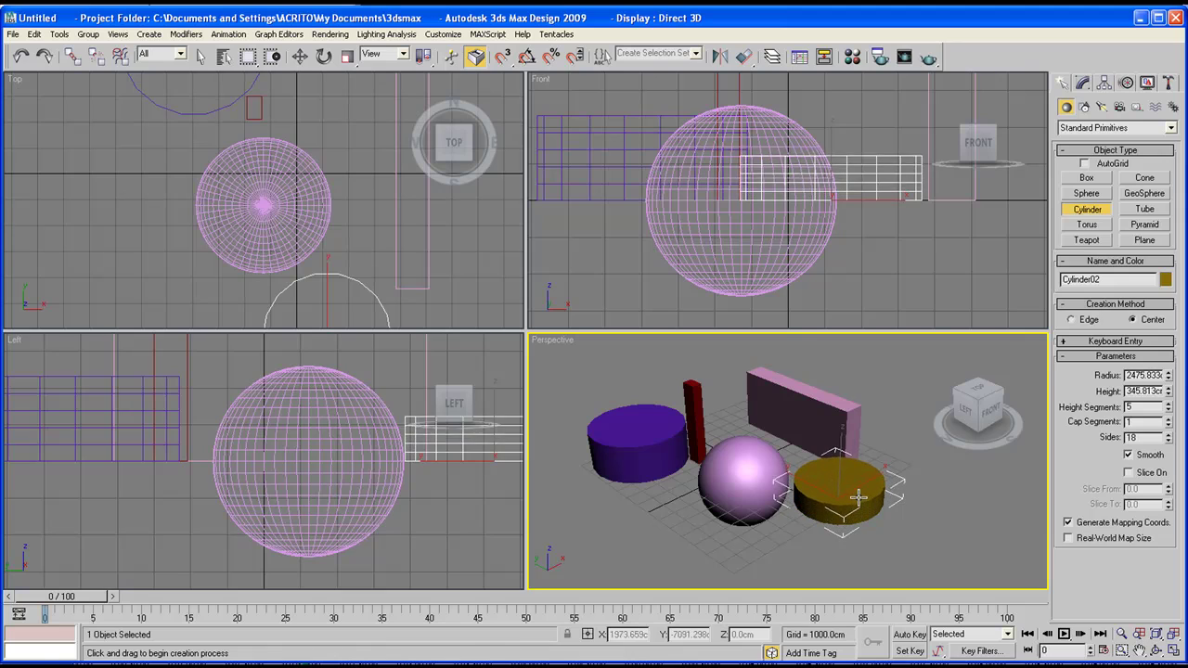
click(826, 486)
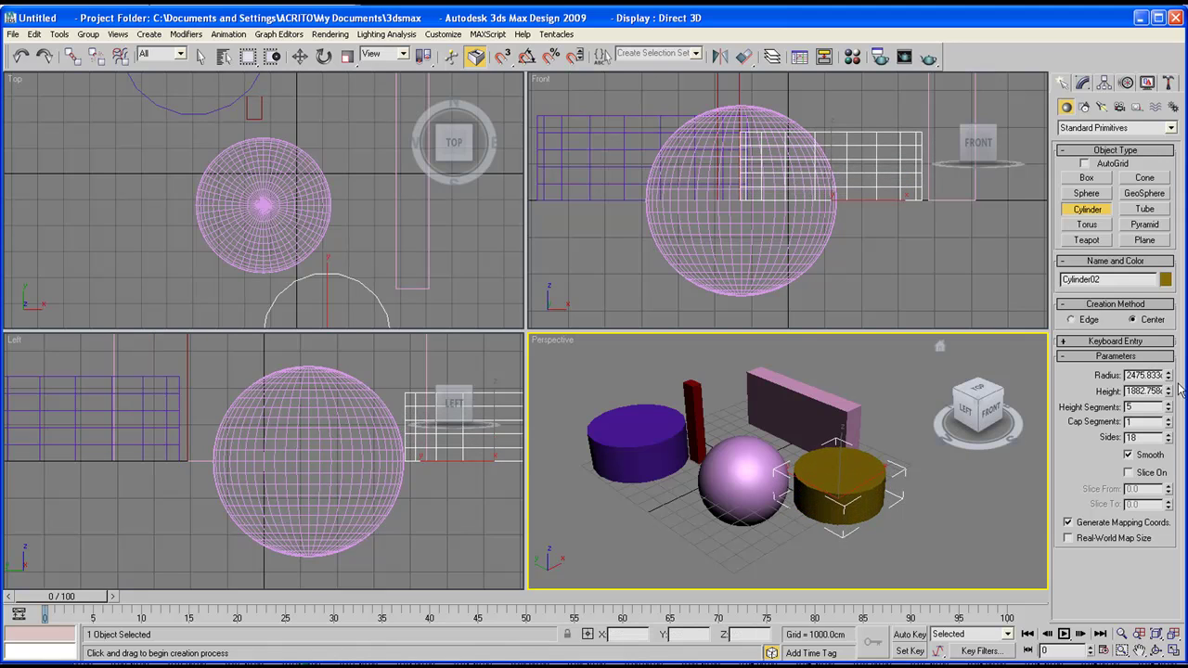
drag(1169, 376, 1169, 397)
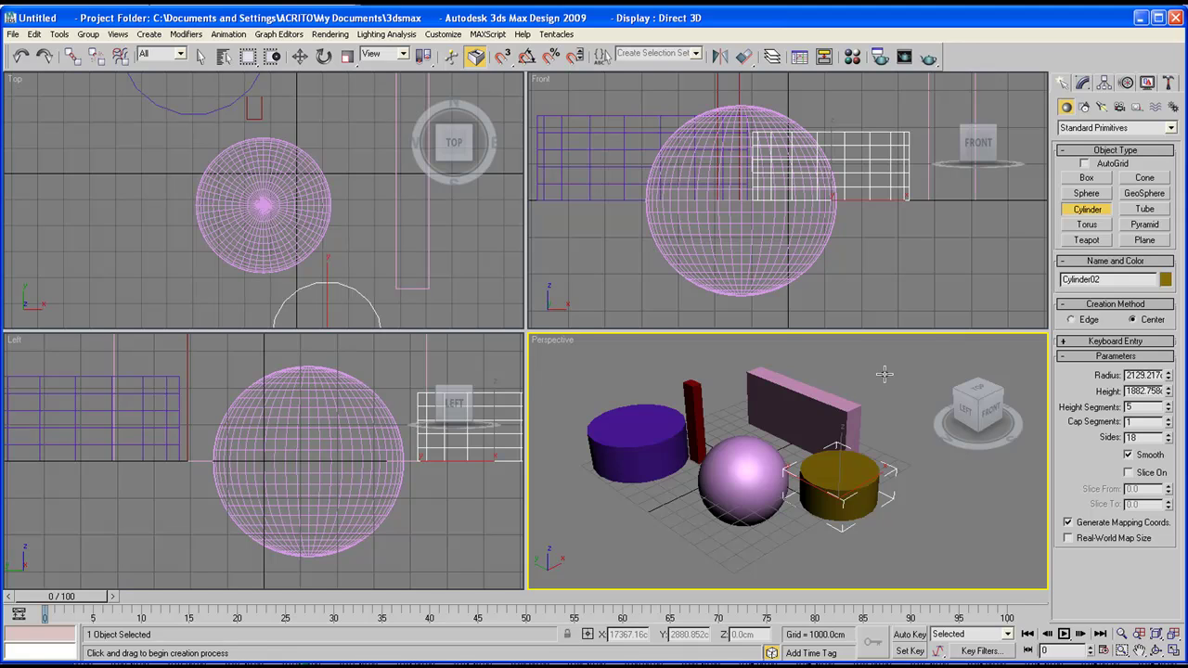
Step: Leave cylinder creation and modify the selected olive cylinder to a radius of about 2193 cm and a height of about 2109 cm
key(w)
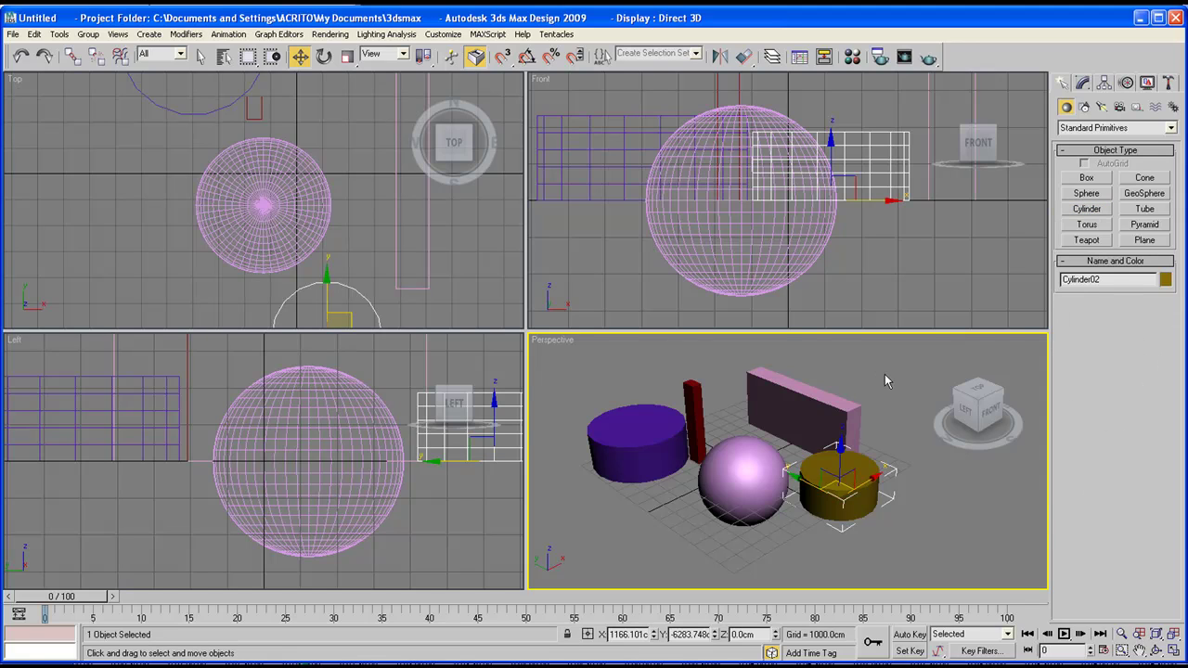
click(885, 374)
click(811, 501)
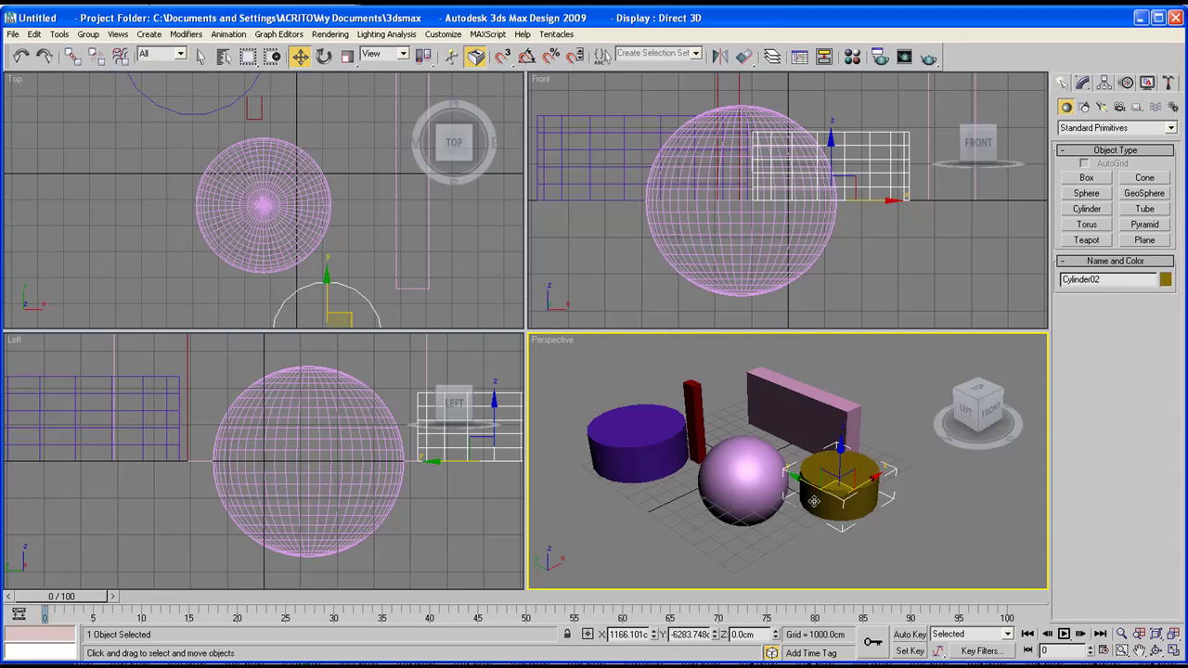
click(1083, 84)
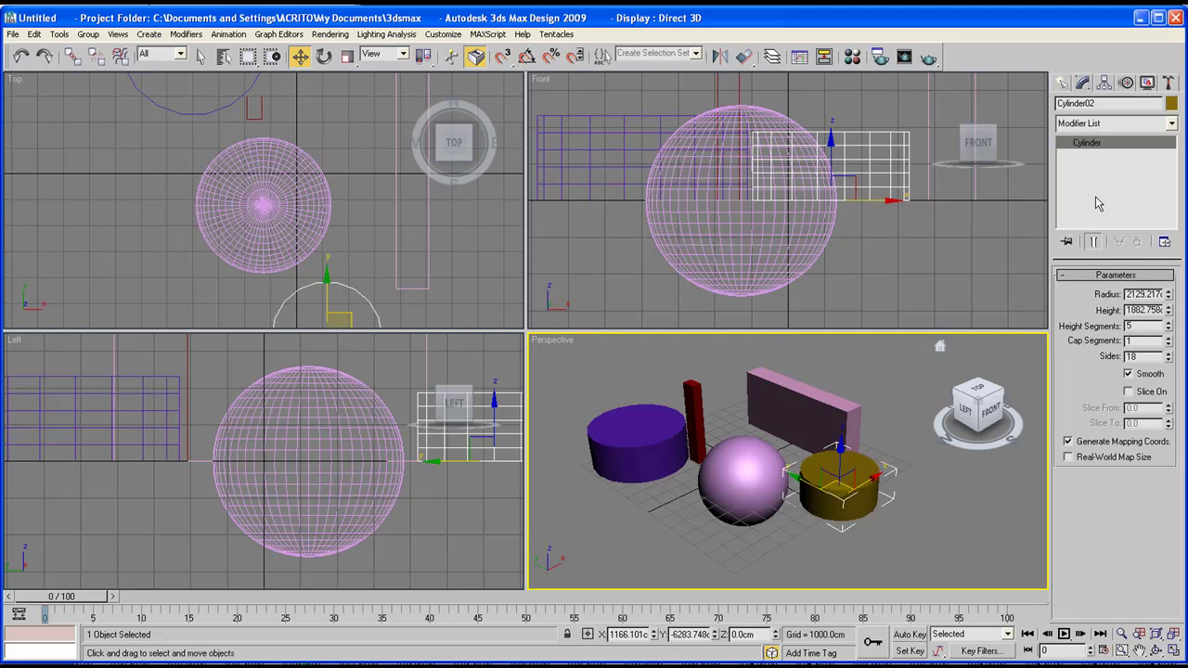
mouse_move(1169, 295)
mouse_down()
mouse_move(1169, 274)
mouse_move(1170, 307)
mouse_up()
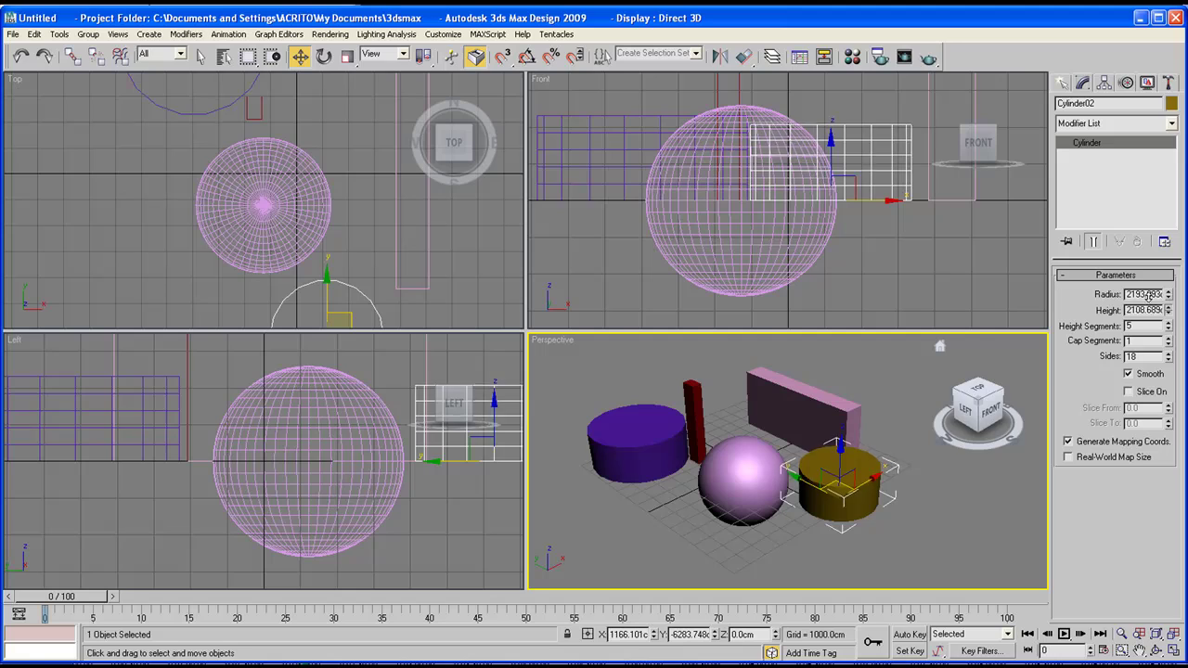
Step: Shorten the pink box's length and increase the sphere's radius by modifying their parameters
click(903, 525)
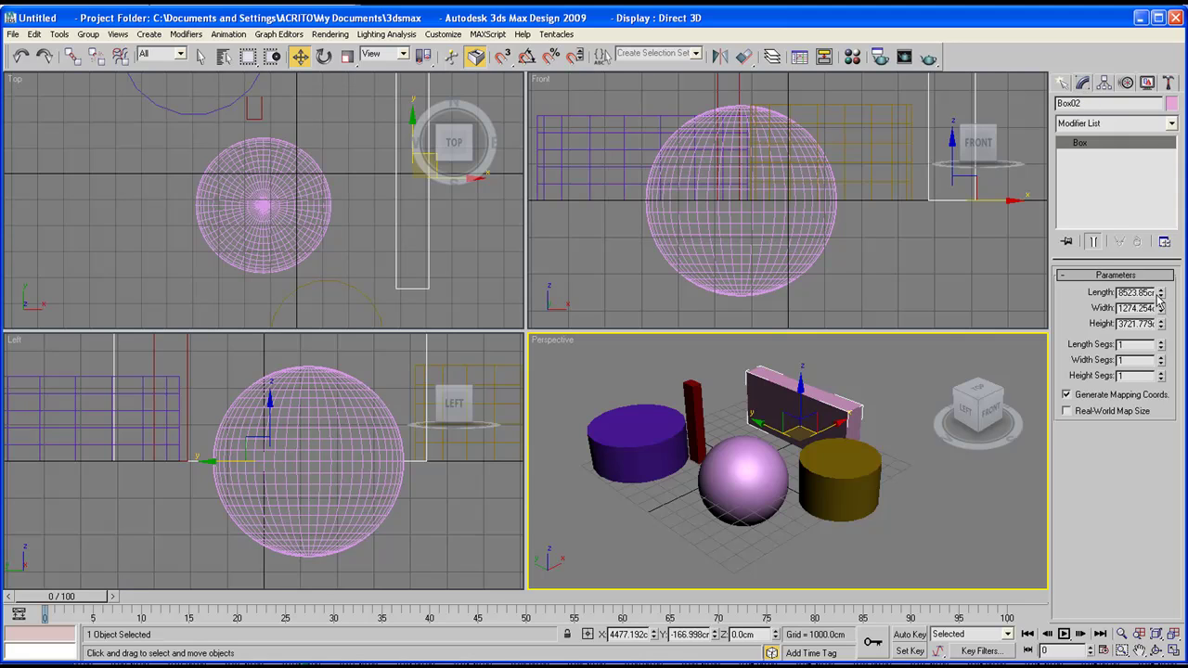
click(789, 473)
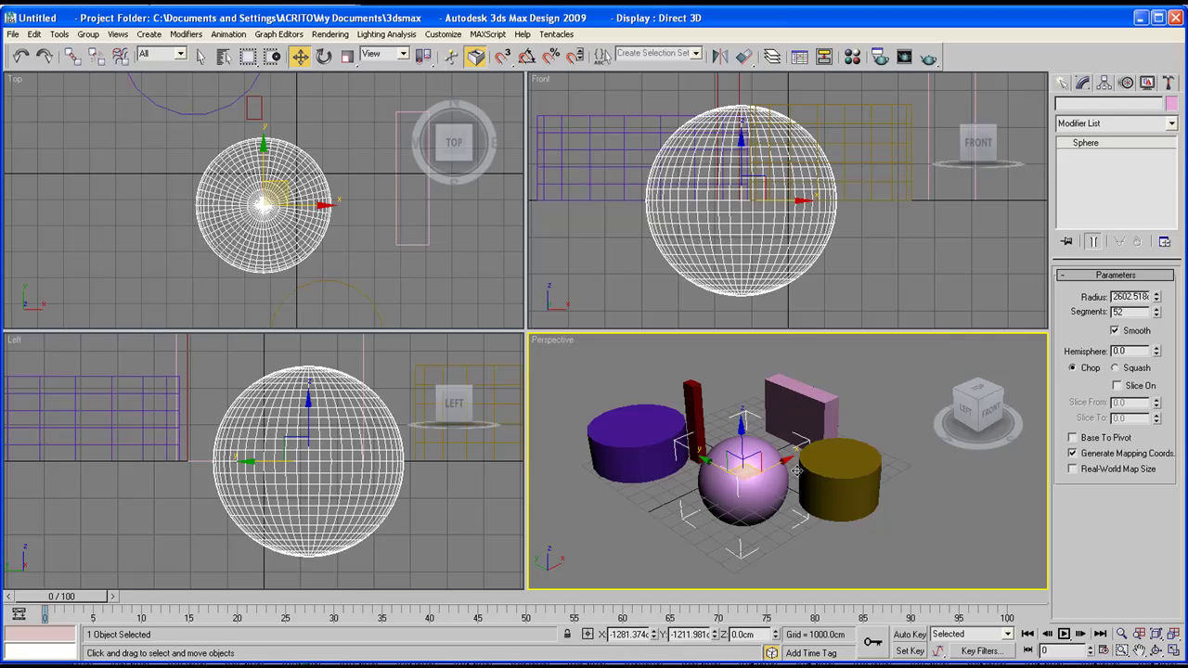
mouse_move(1162, 297)
mouse_down()
mouse_move(1162, 286)
mouse_move(1169, 312)
mouse_up()
Step: Reduce the purple cylinder's radius to about 1521 cm and return to the standard primitives creation options
click(643, 427)
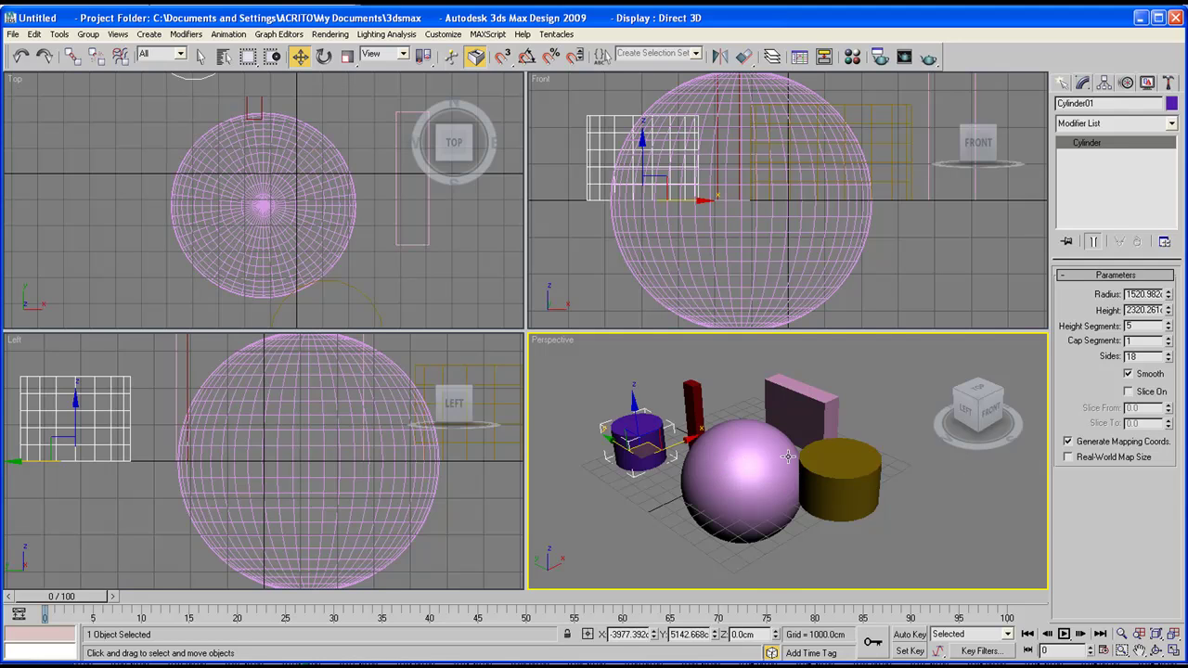
middle_drag(787, 457, 831, 457)
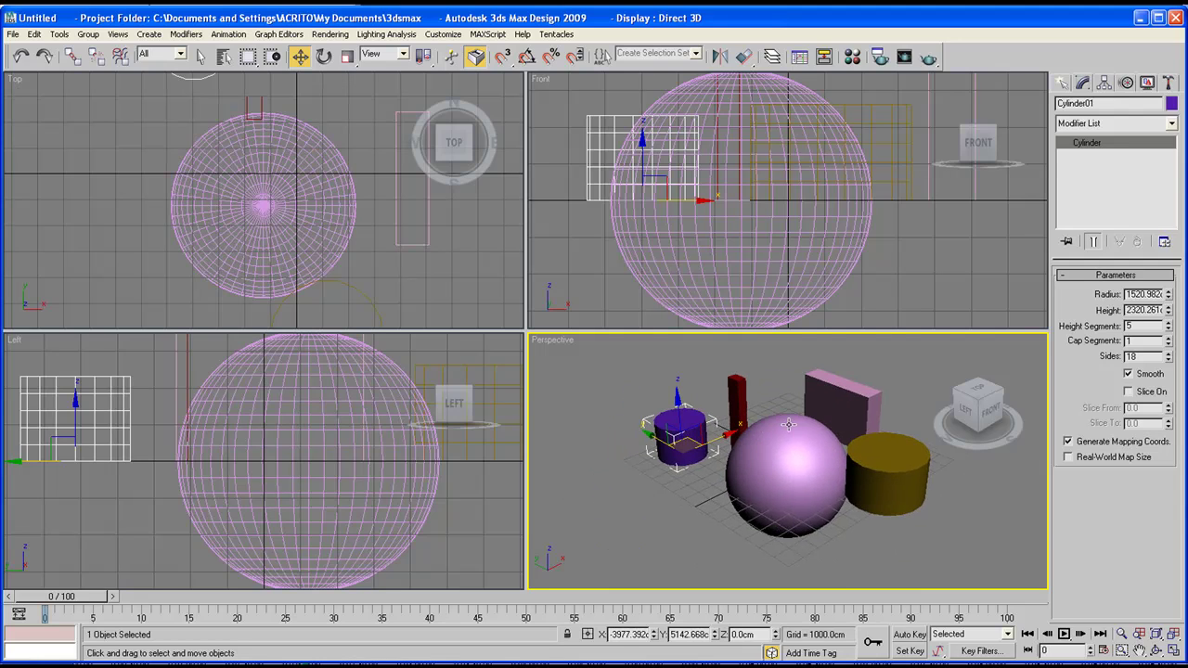
click(1064, 84)
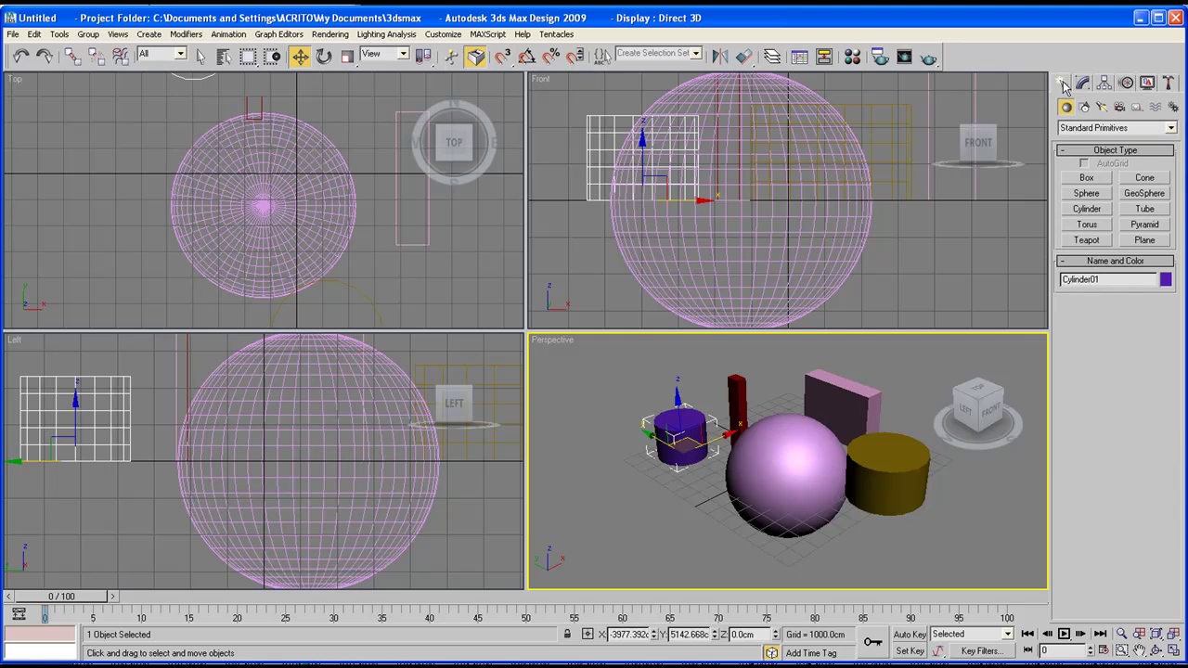
Step: Delete the selected purple cylinder from the scene
click(1087, 225)
middle_drag(847, 457, 684, 466)
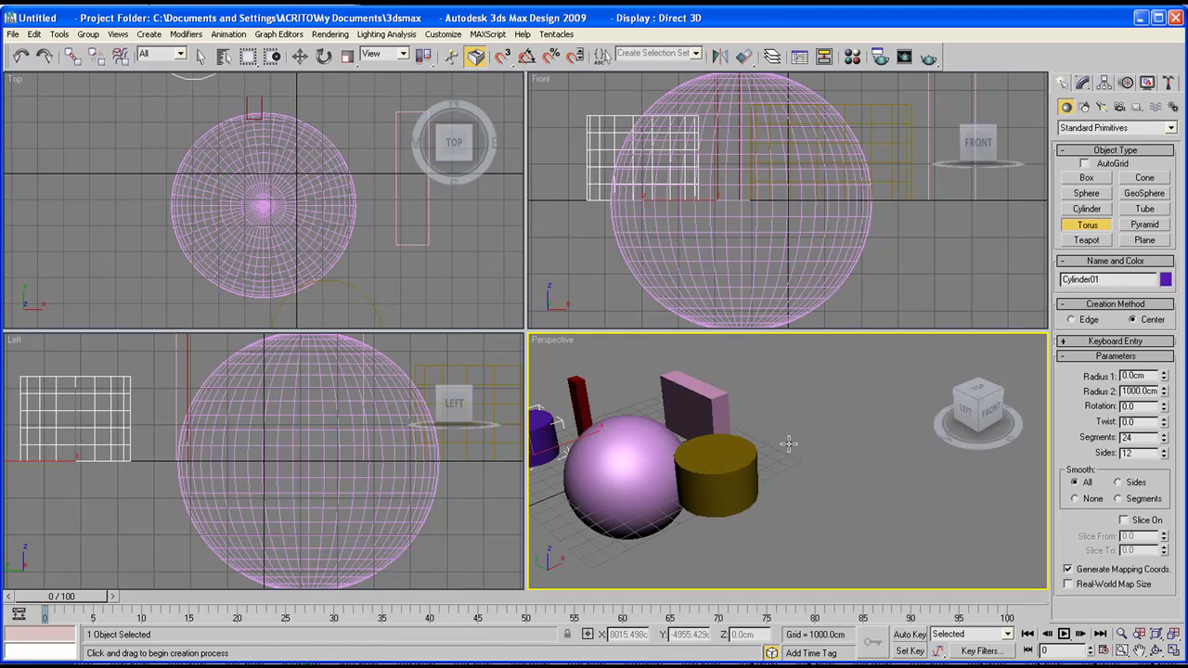
middle_drag(631, 438, 752, 432)
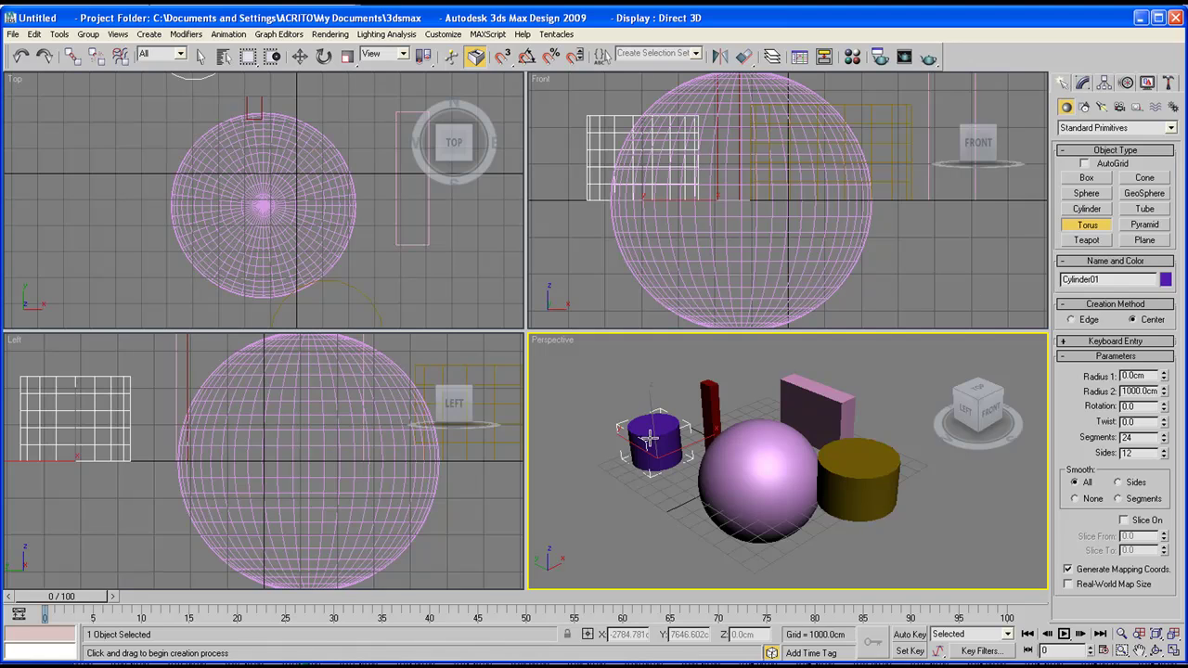
middle_drag(701, 433, 724, 455)
key(Delete)
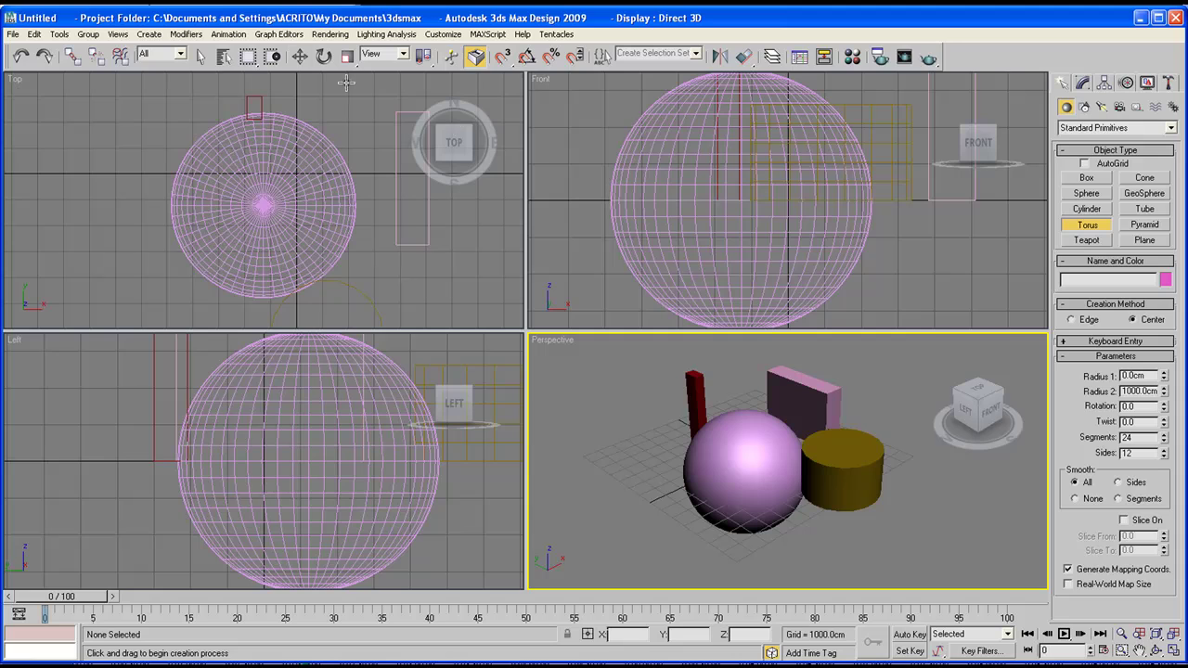
Step: Window-select the sphere, both boxes and the olive cylinder in the Perspective view and delete them
click(200, 56)
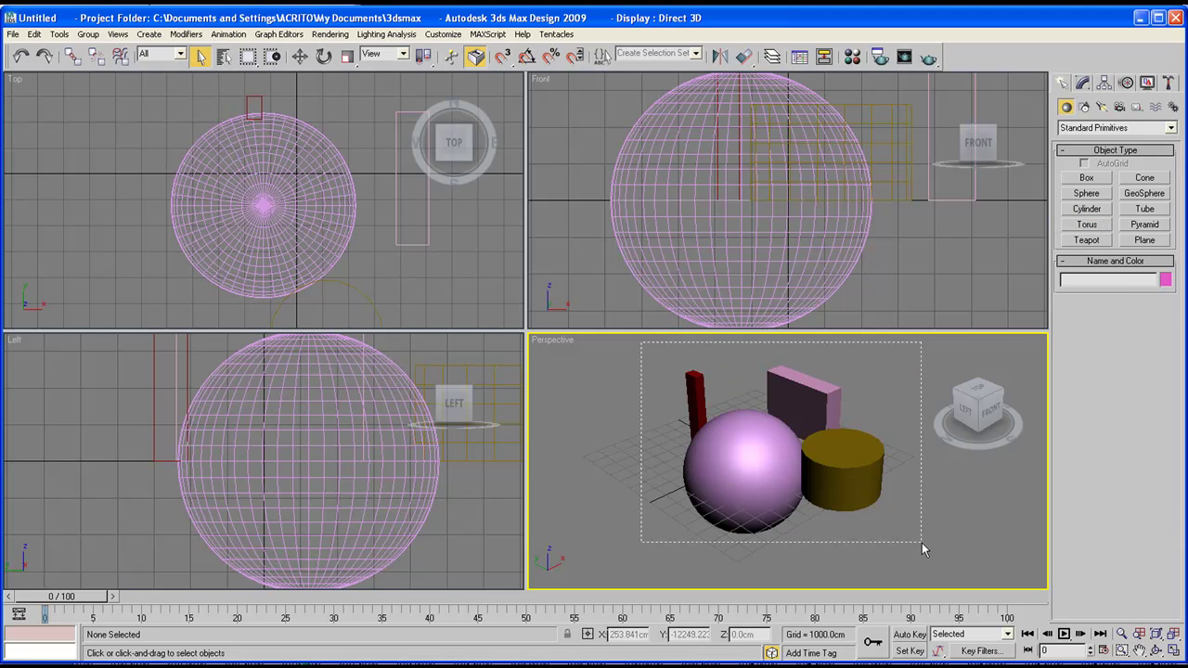
drag(921, 549, 922, 548)
key(Delete)
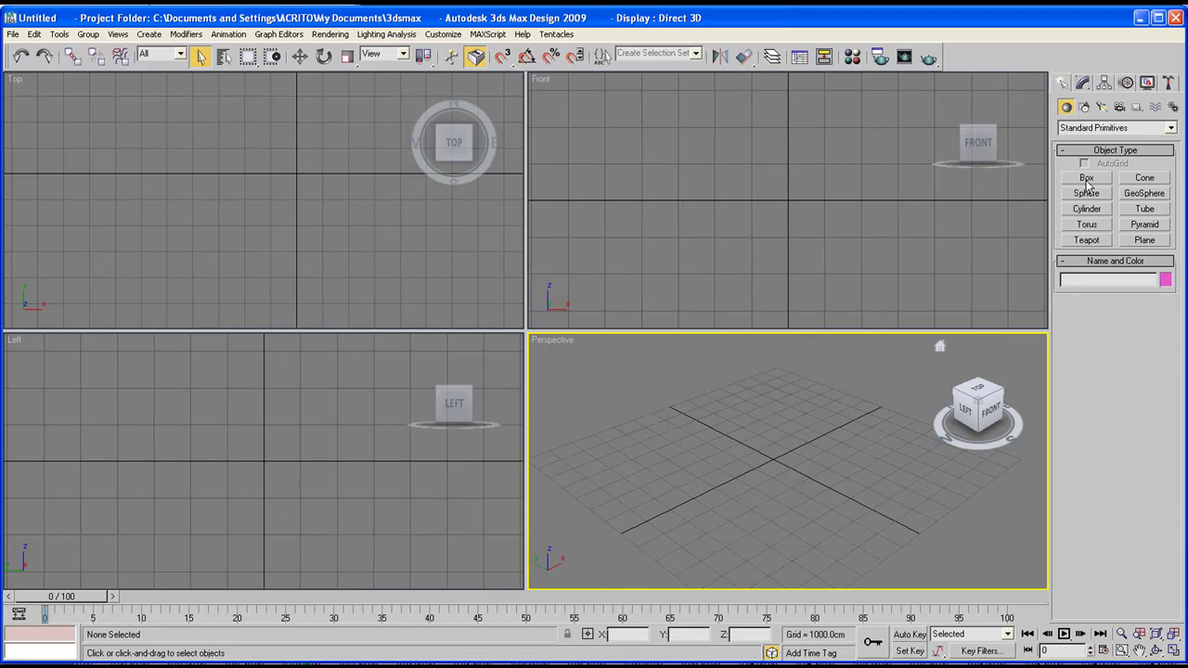
Step: Create a box about 7429 × 3055 × 3684 cm in the Perspective view and a sphere on the grid beside it
click(1086, 178)
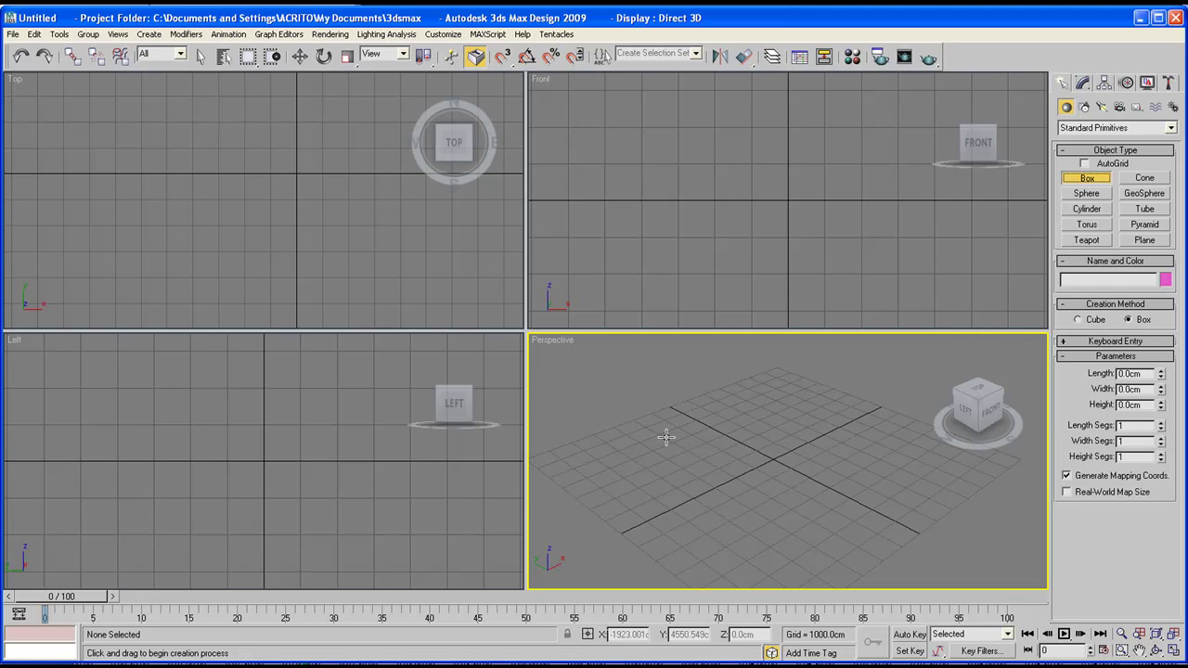
drag(644, 447, 826, 486)
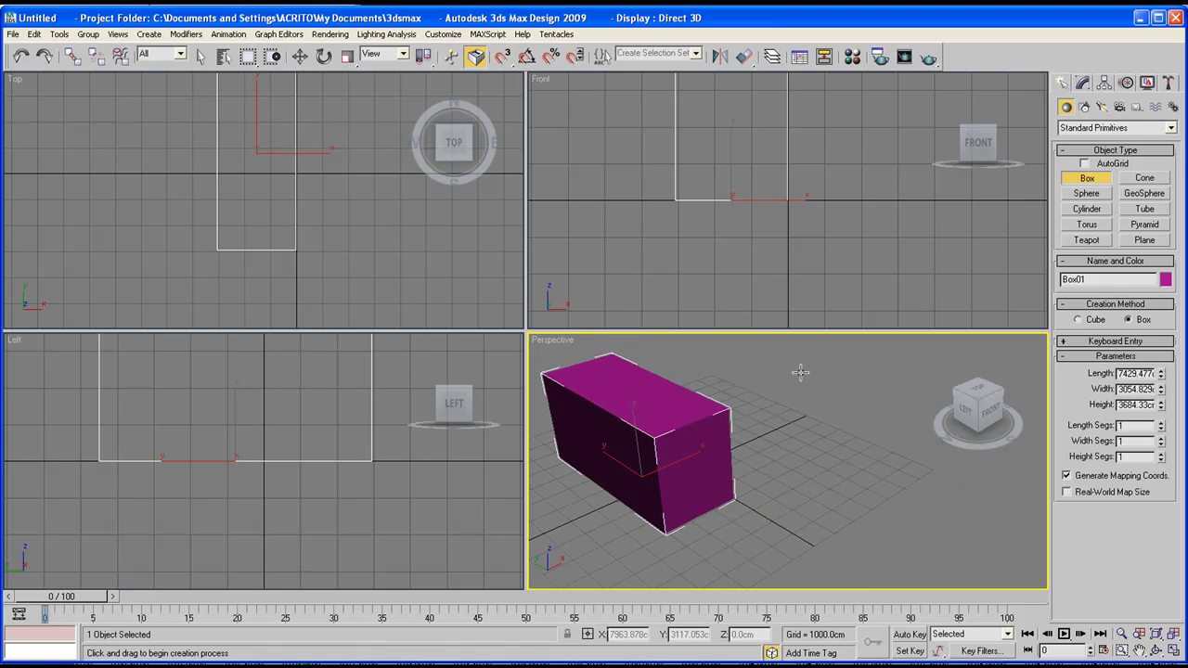
middle_drag(815, 417, 724, 426)
click(1086, 193)
drag(803, 444, 868, 432)
Step: Create a cylinder in front of the box with a radius of about 2531 cm and a height of about 4408 cm
click(1088, 209)
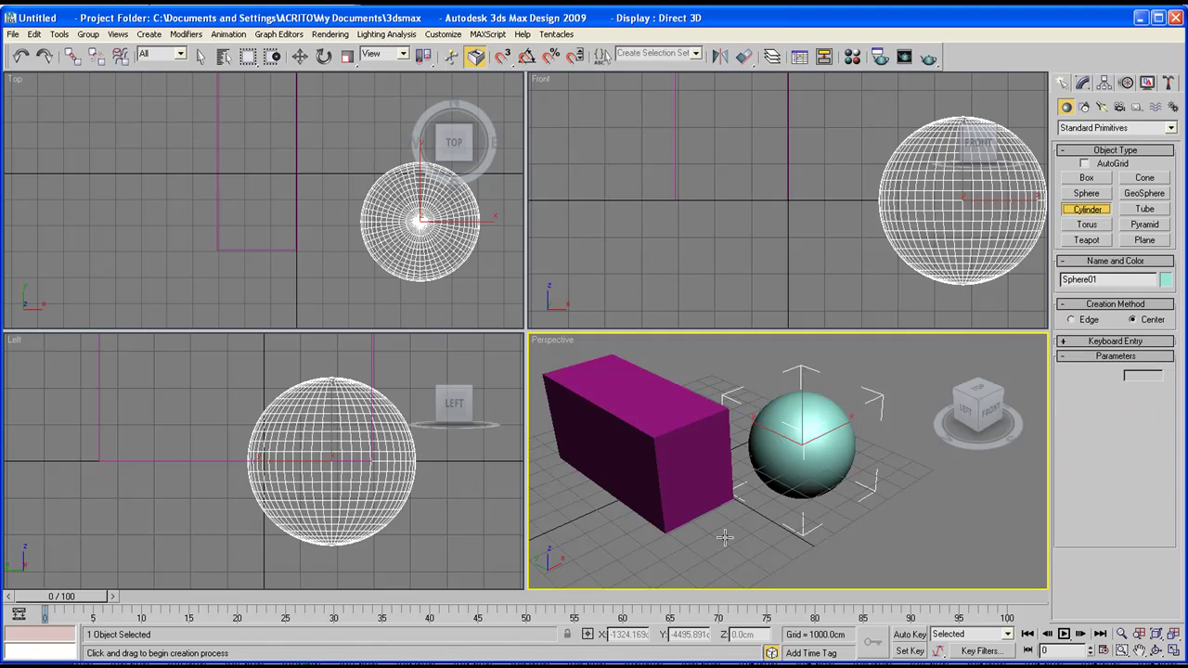
middle_drag(709, 490, 757, 436)
drag(687, 502, 686, 538)
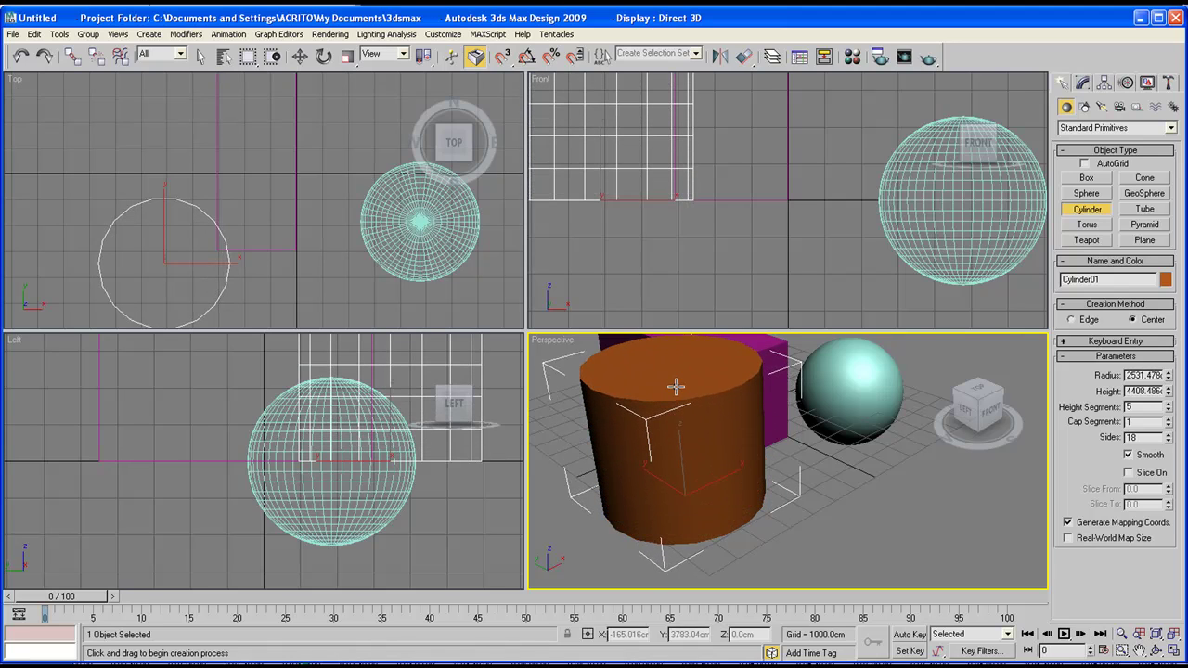
Step: Create a thin torus beside the sphere, with radii of about 3876 cm and 586 cm, and leave creation mode
scroll(658, 496, down, 4)
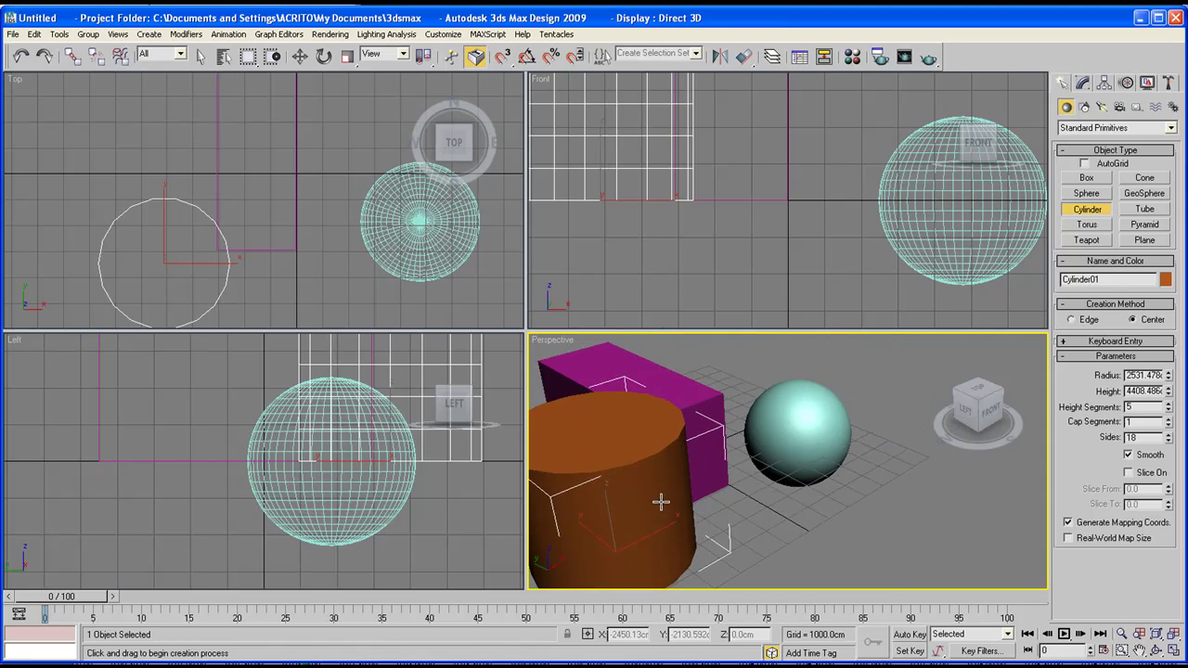
click(1086, 225)
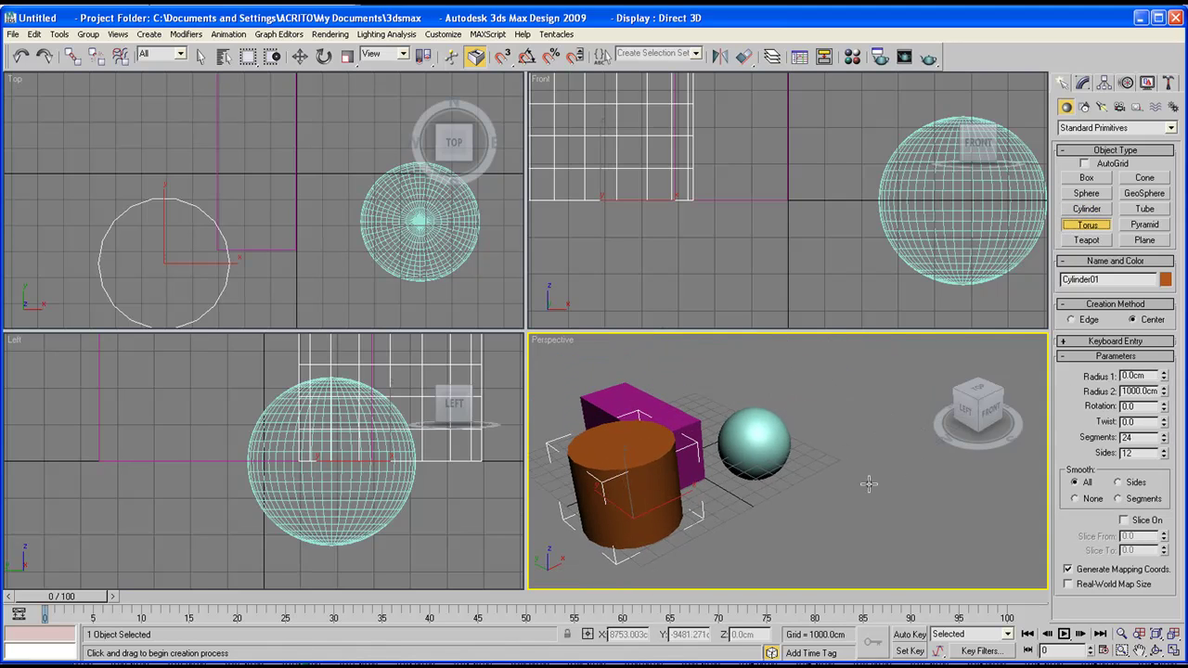
drag(820, 467, 833, 511)
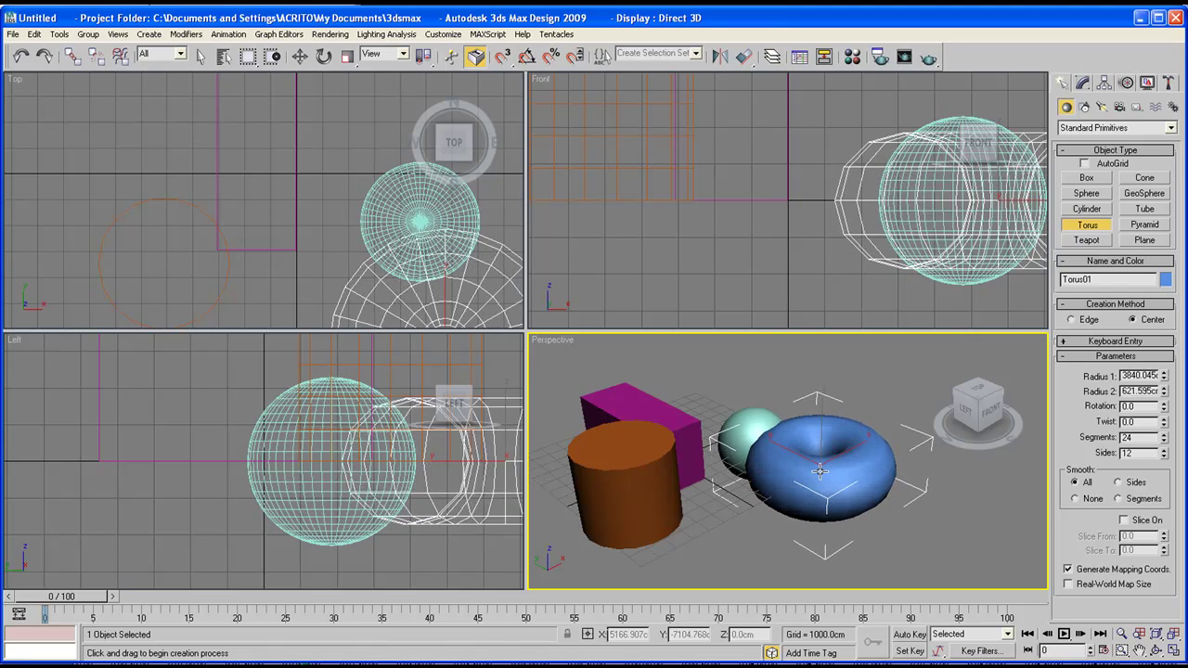
click(820, 501)
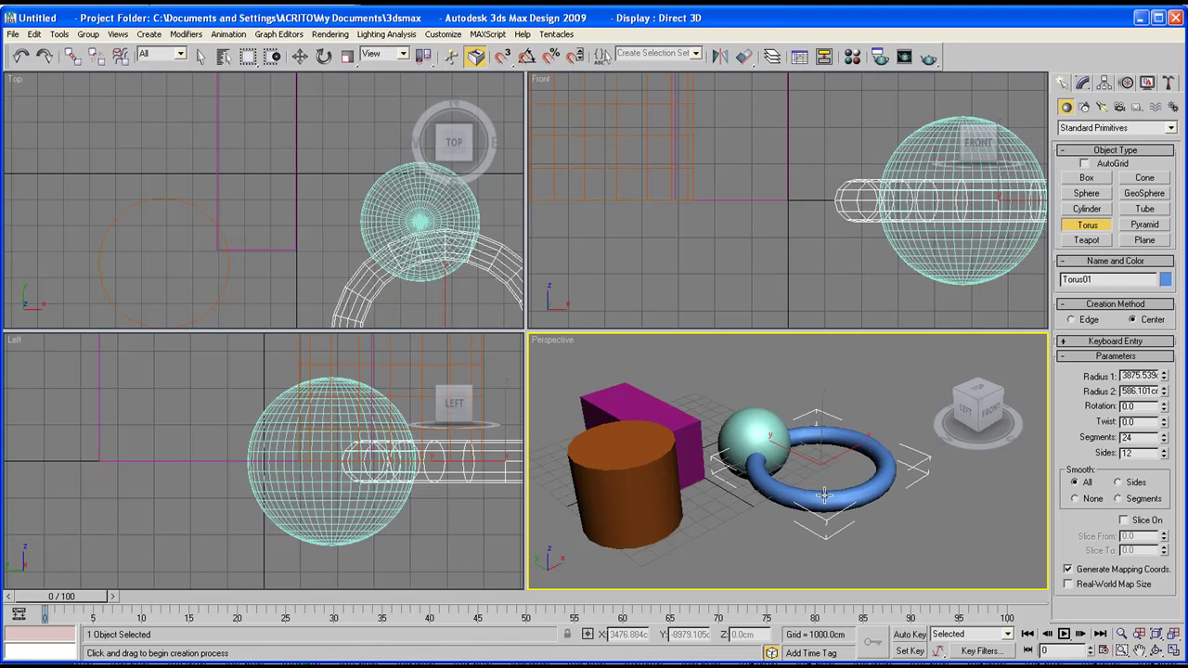
middle_drag(705, 490, 744, 476)
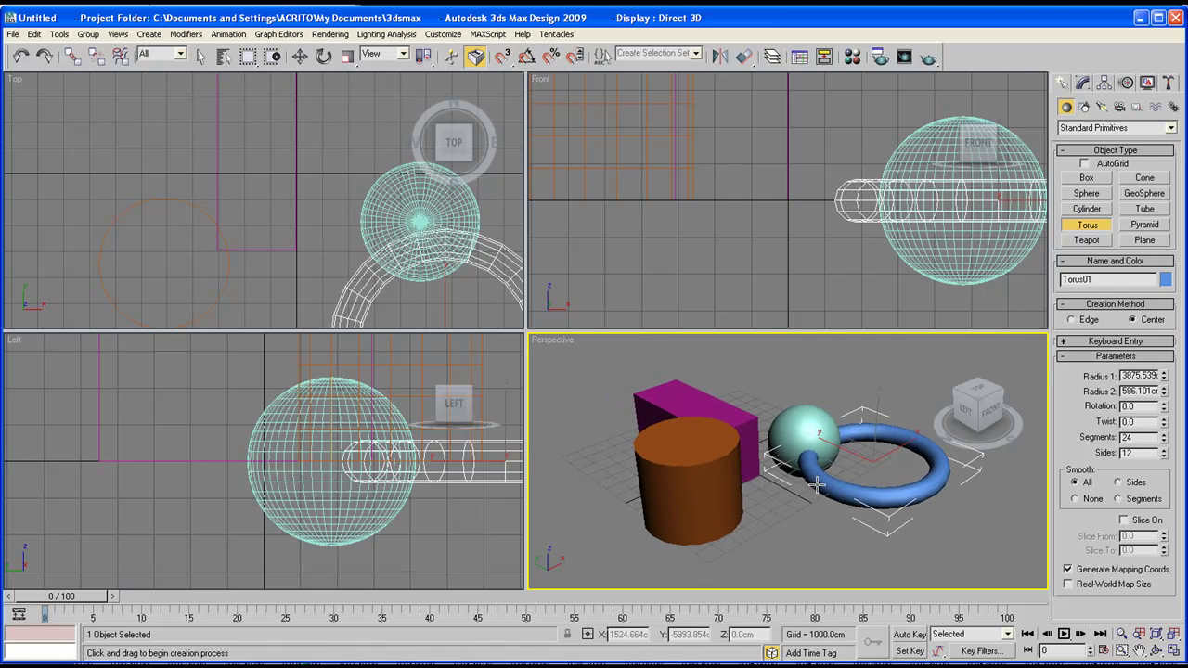
right_click(869, 362)
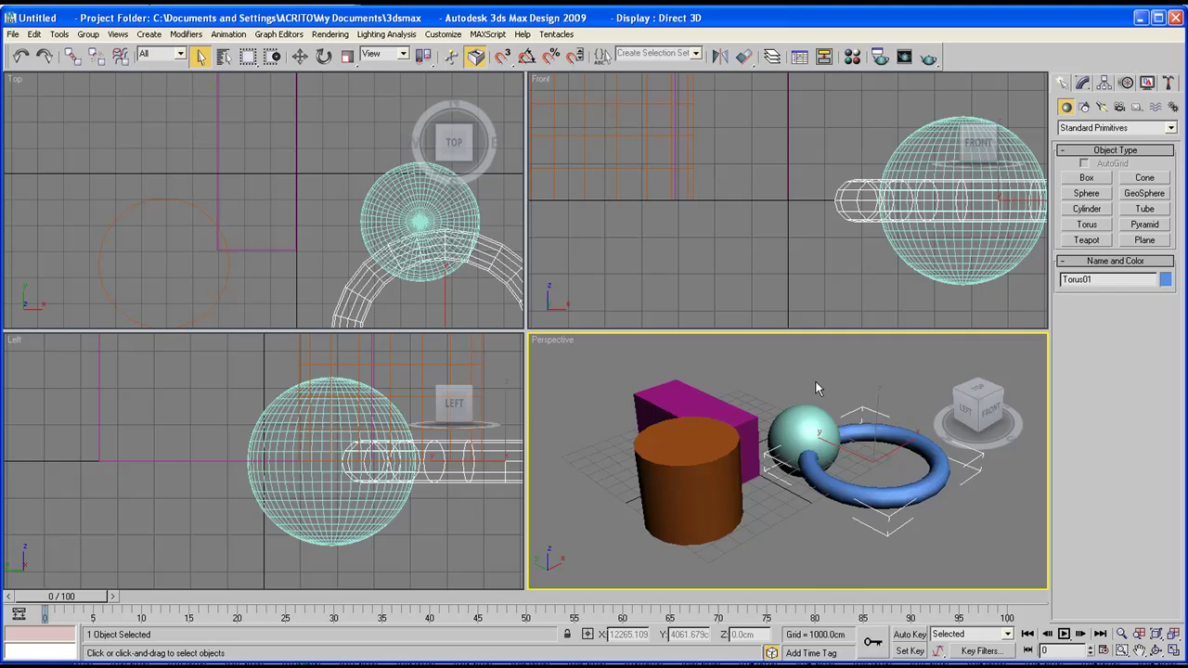
right_click(817, 386)
Step: Select the teal sphere and delete it, undoing and reapplying the deletion twice
click(781, 427)
click(796, 418)
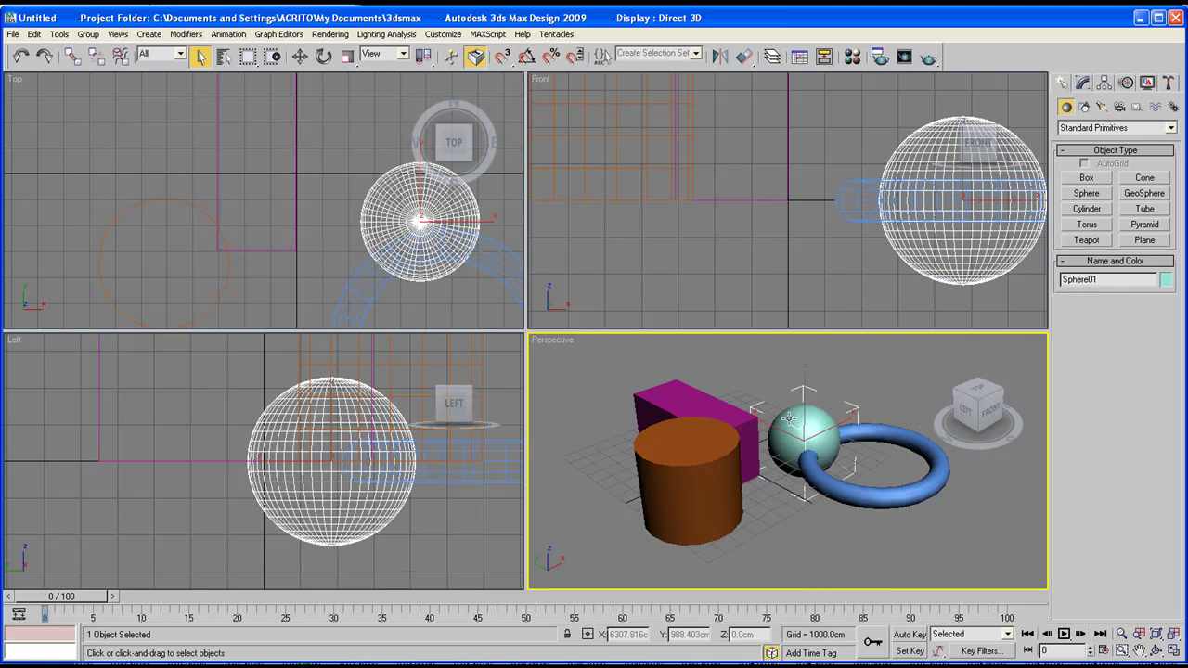
key(Delete)
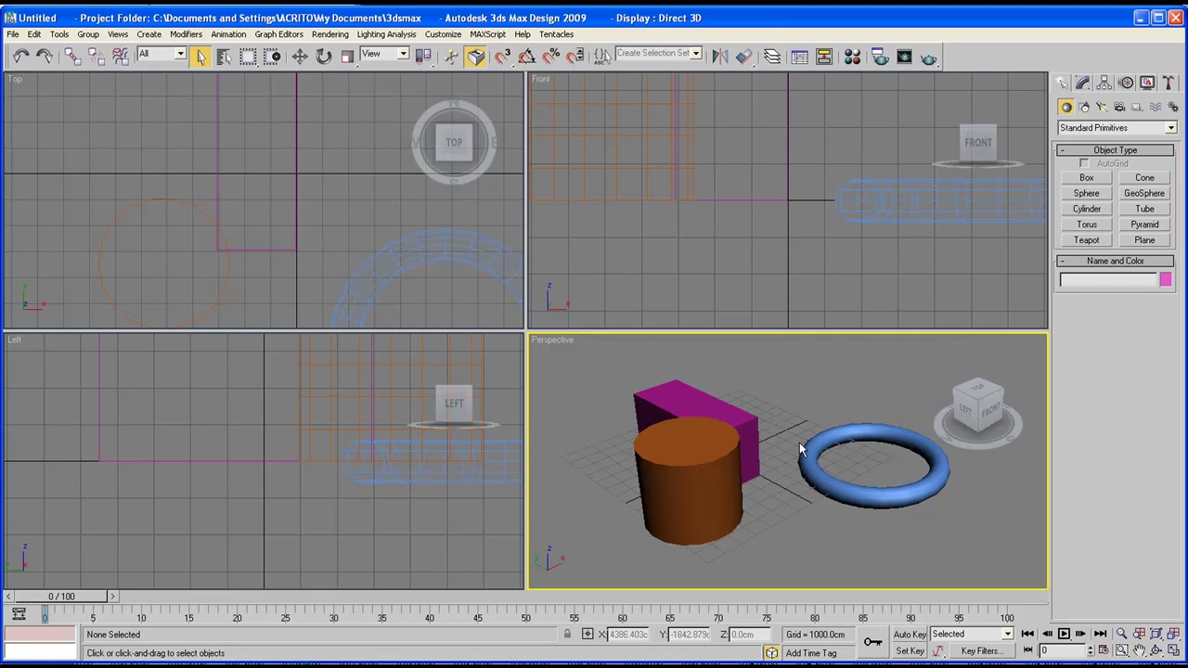
key(ctrl+z)
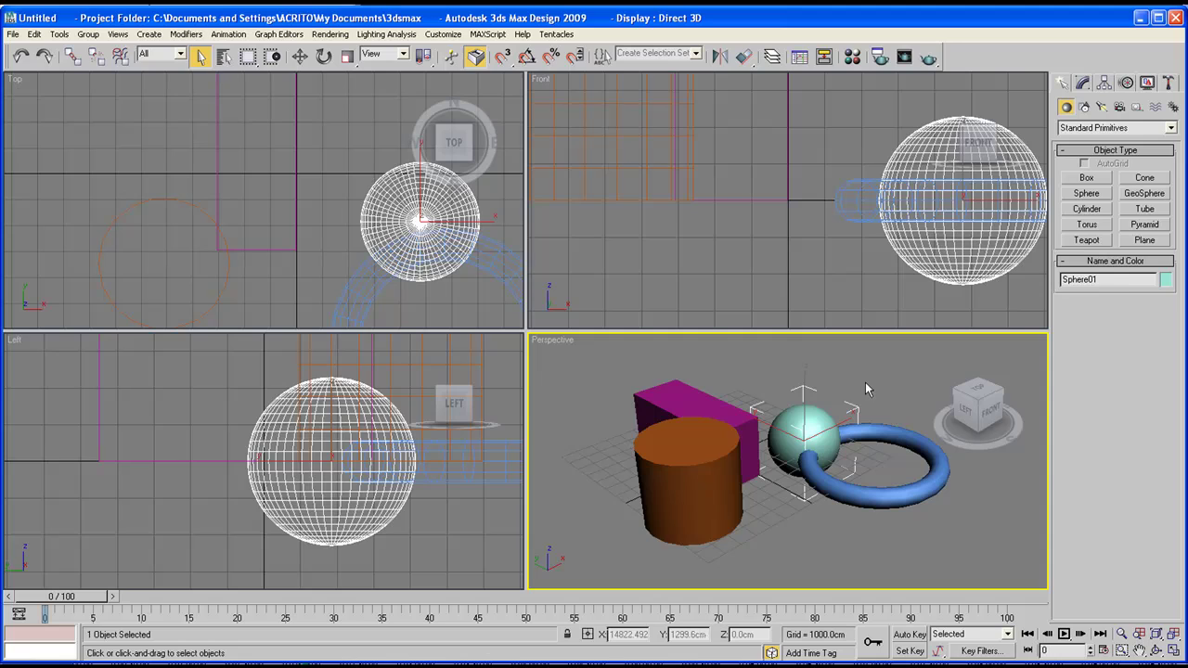
key(Delete)
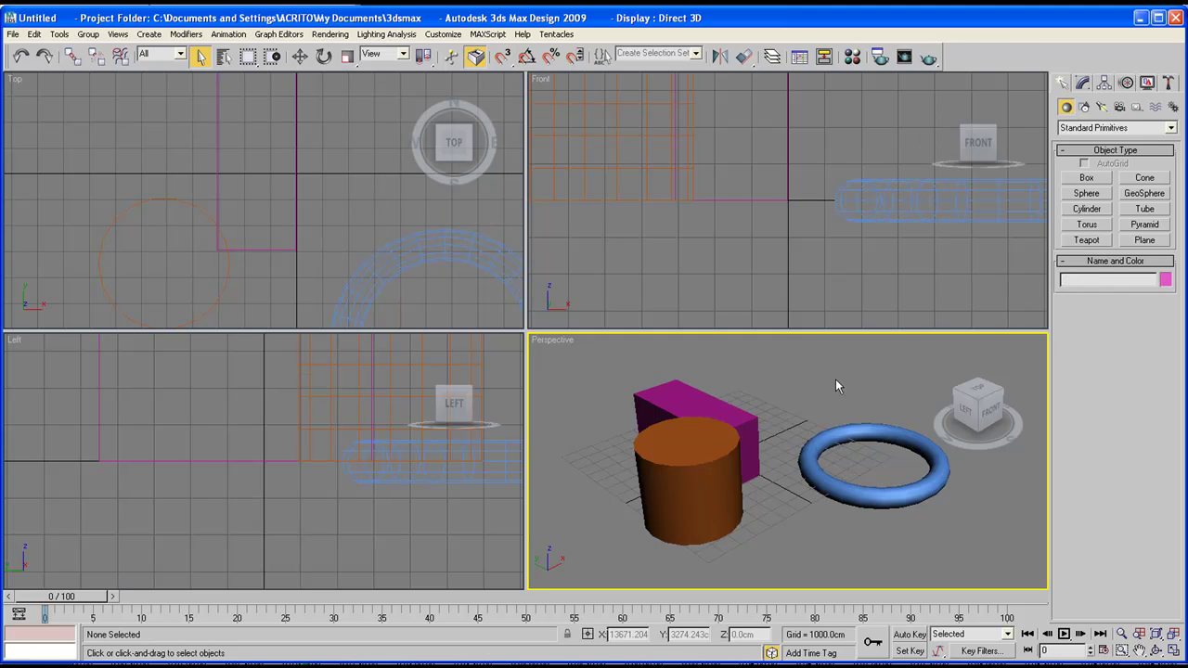
click(22, 58)
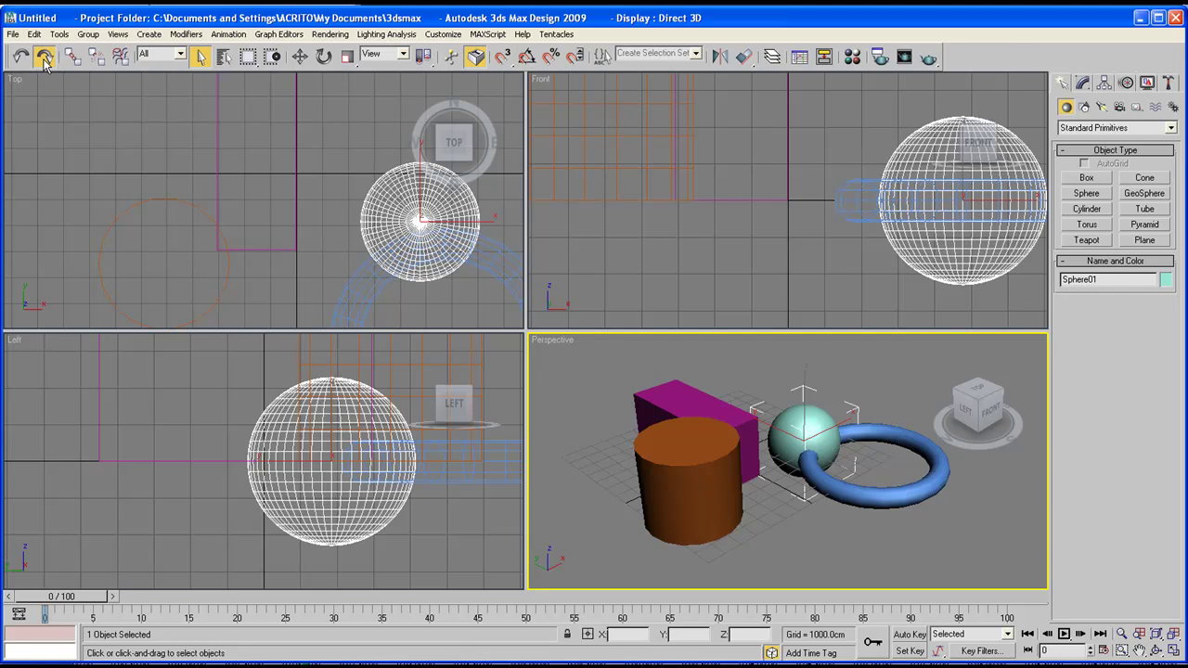
click(44, 57)
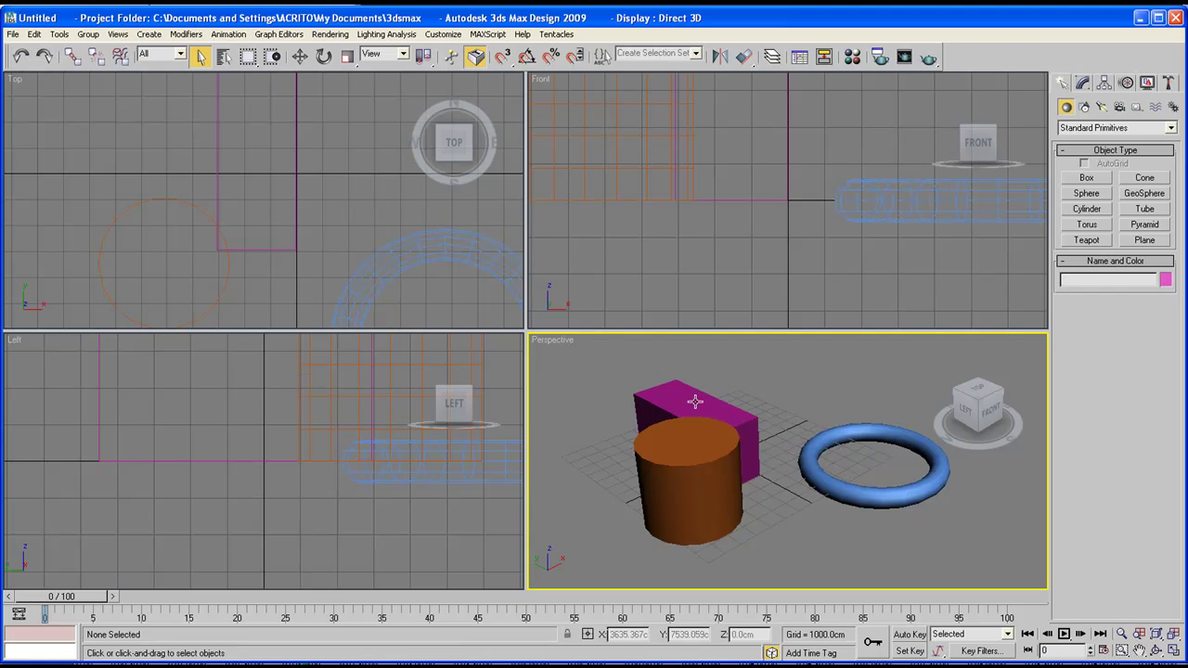
Step: Select the magenta box behind the cylinder and delete it
middle_drag(693, 477, 586, 352)
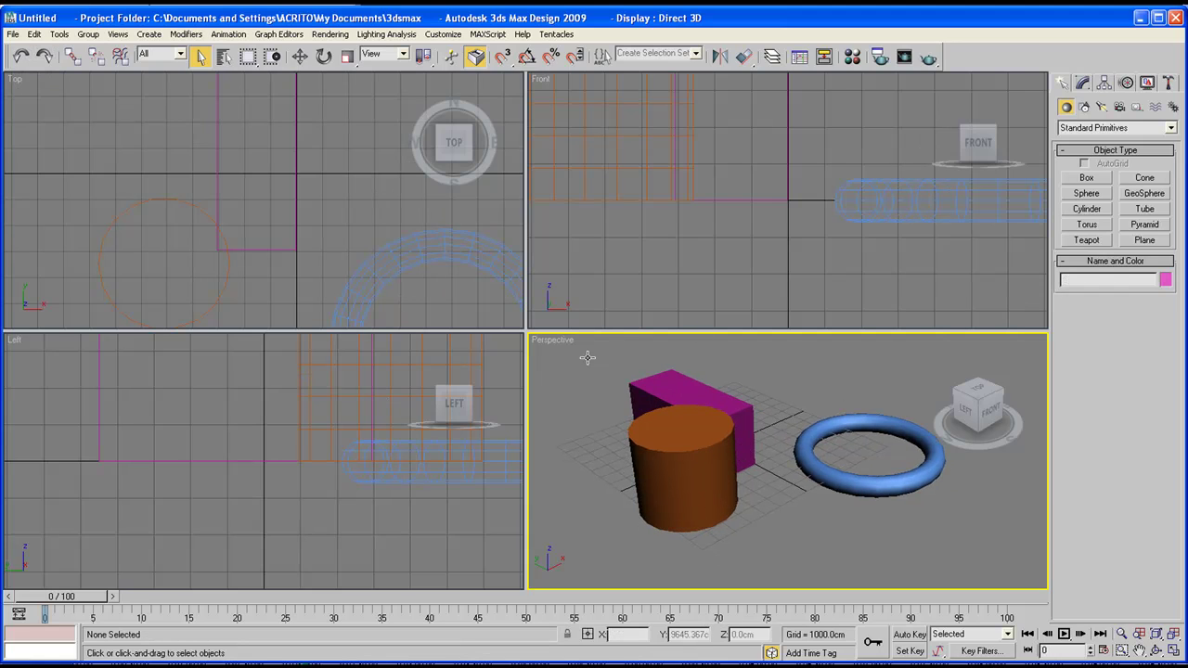
click(730, 406)
key(Delete)
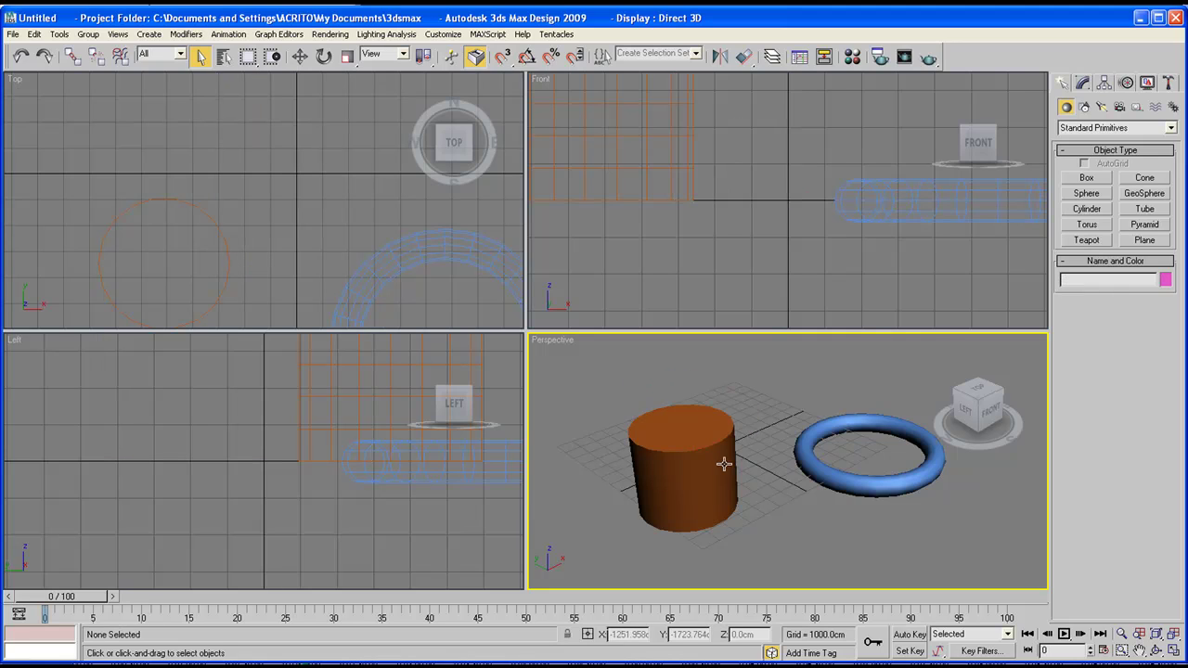
Step: Select the orange cylinder and the blue torus together with a selection window and delete both
middle_drag(737, 451, 722, 451)
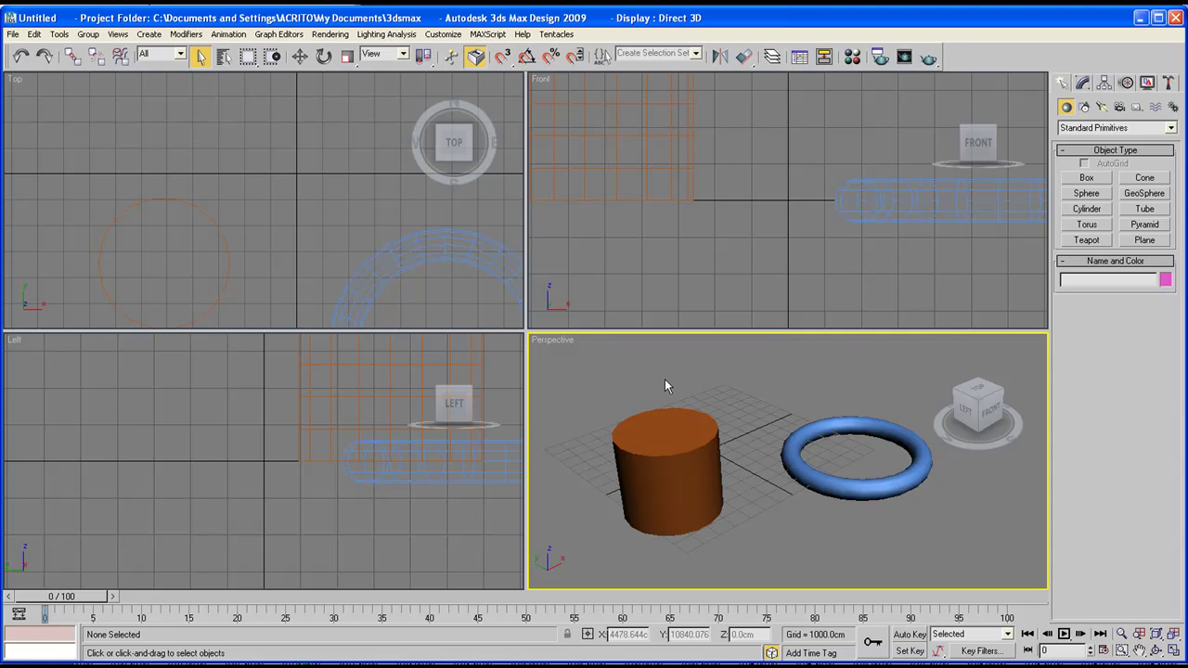
drag(664, 378, 756, 473)
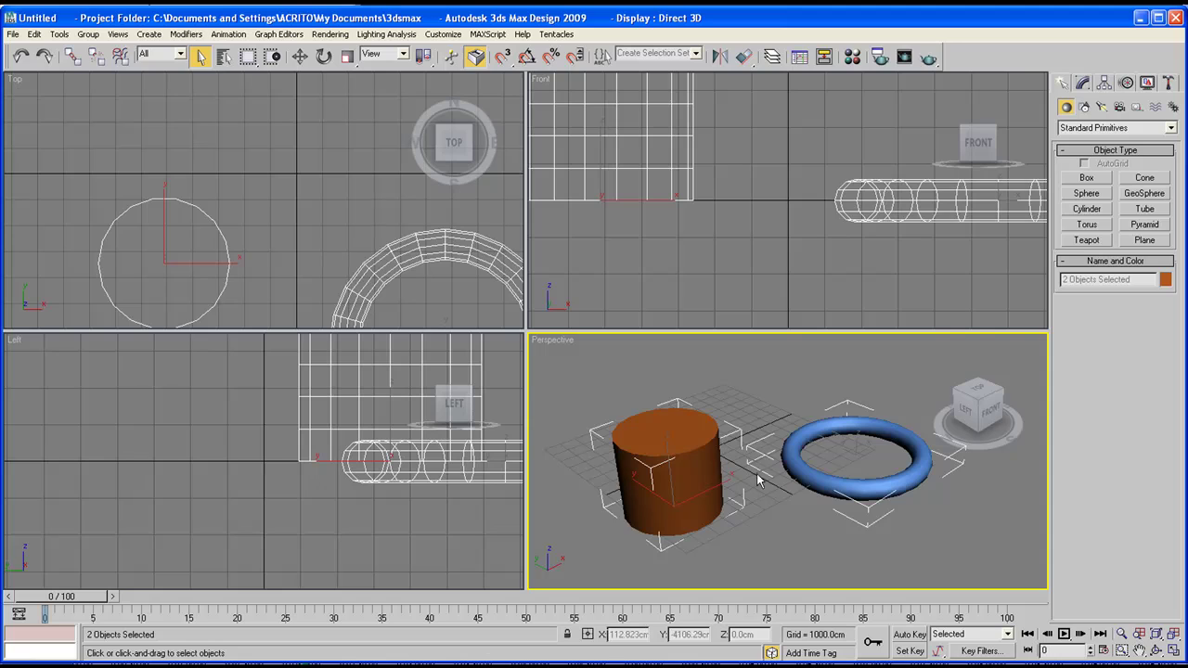
scroll(752, 464, down, 3)
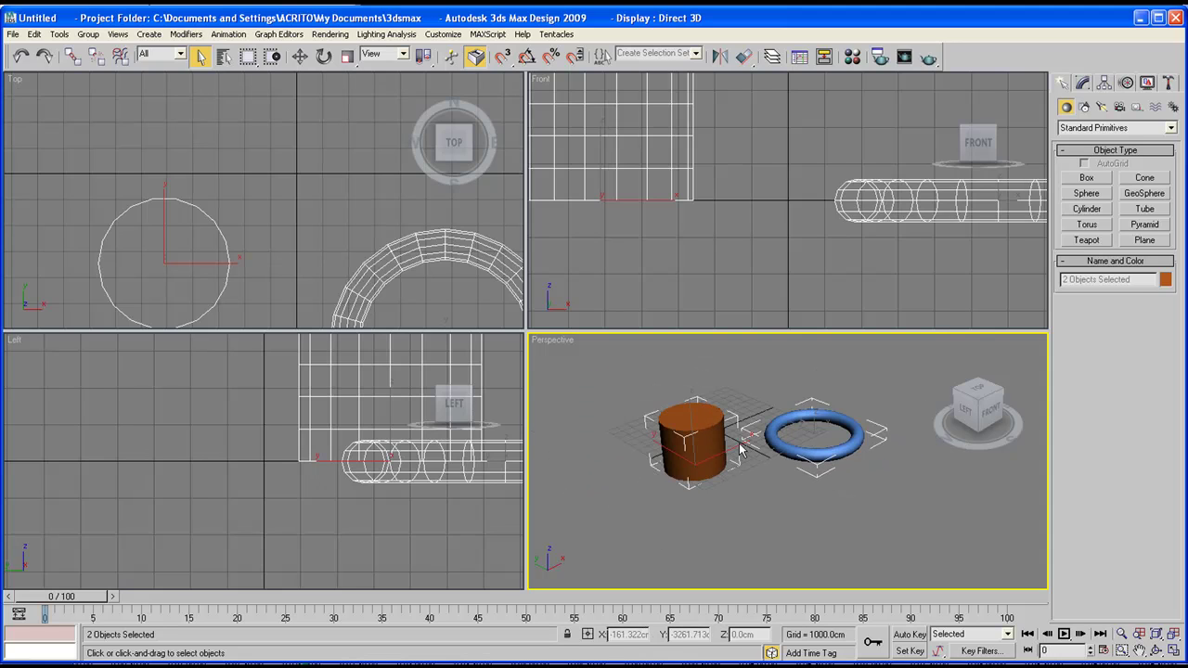
key(Delete)
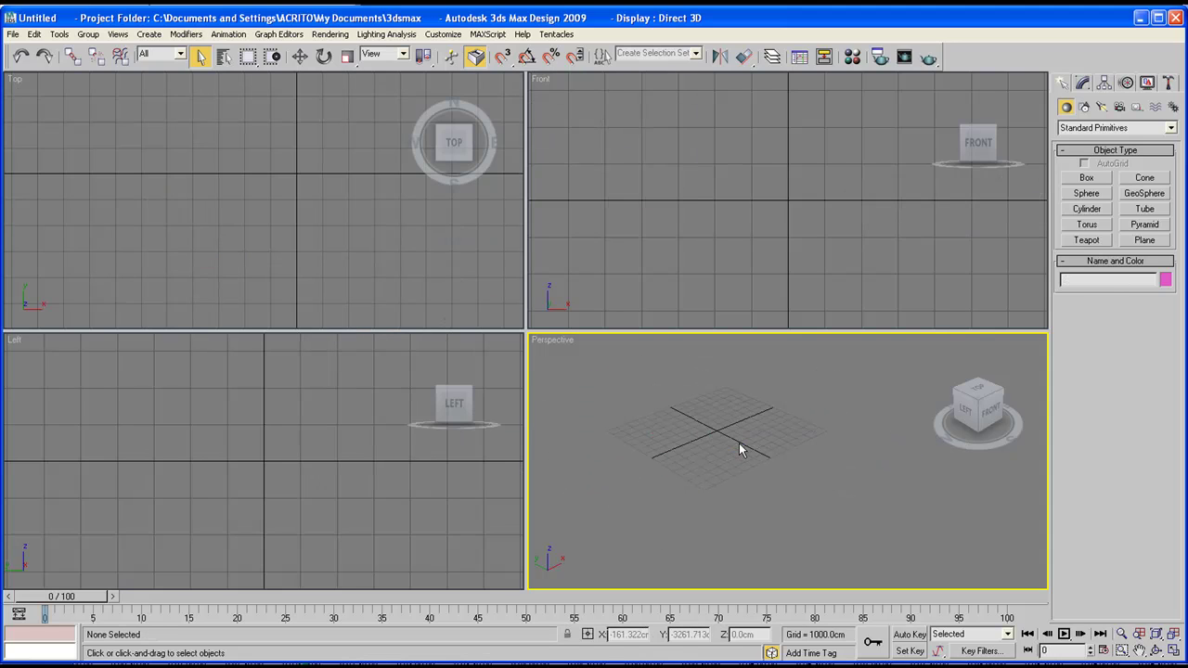